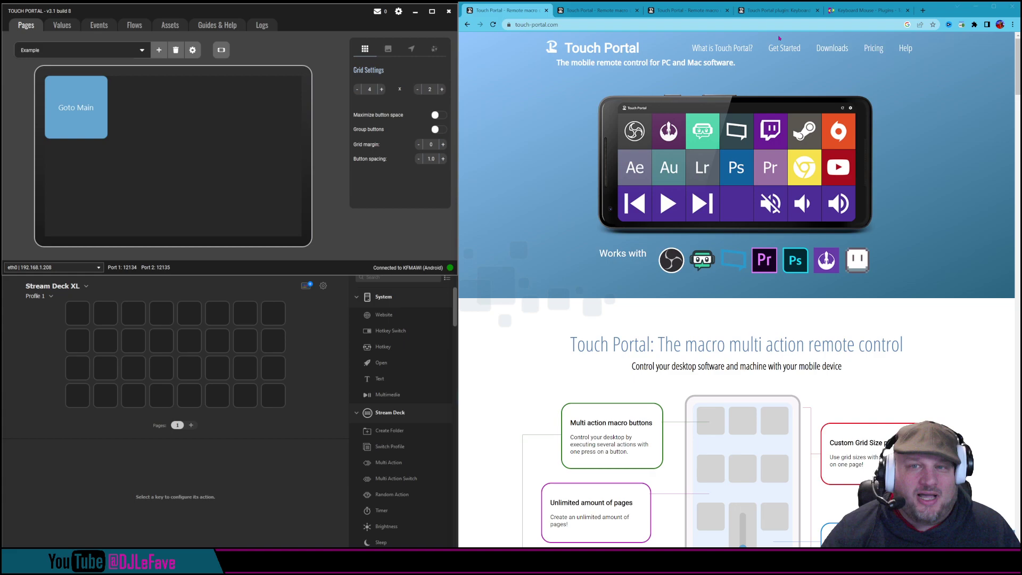
# Step through the pricing and plug-ins tabs to the Keyboard Mouse plug-in details page.
pyautogui.moveTo(833, 49)
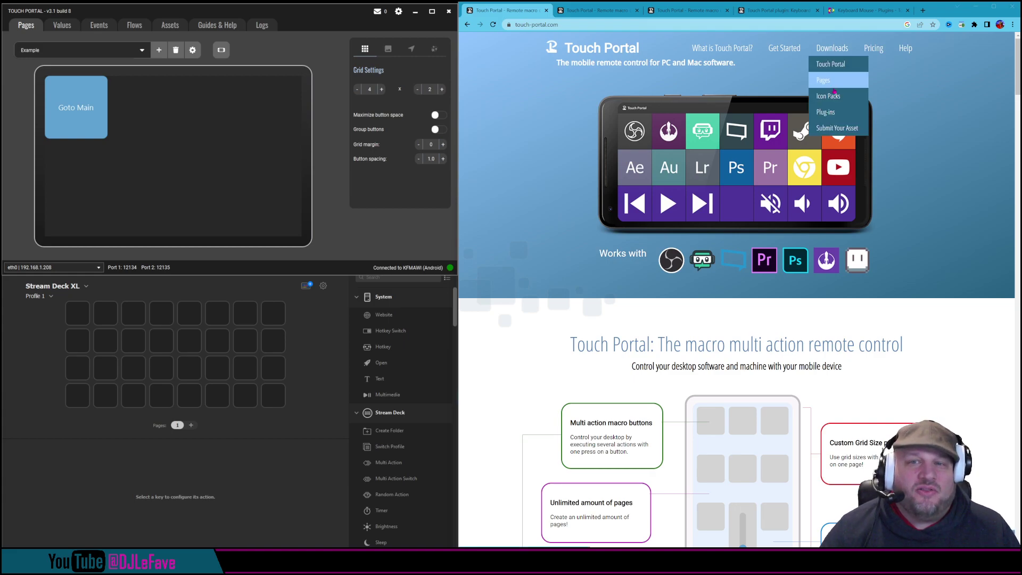
pyautogui.click(612, 10)
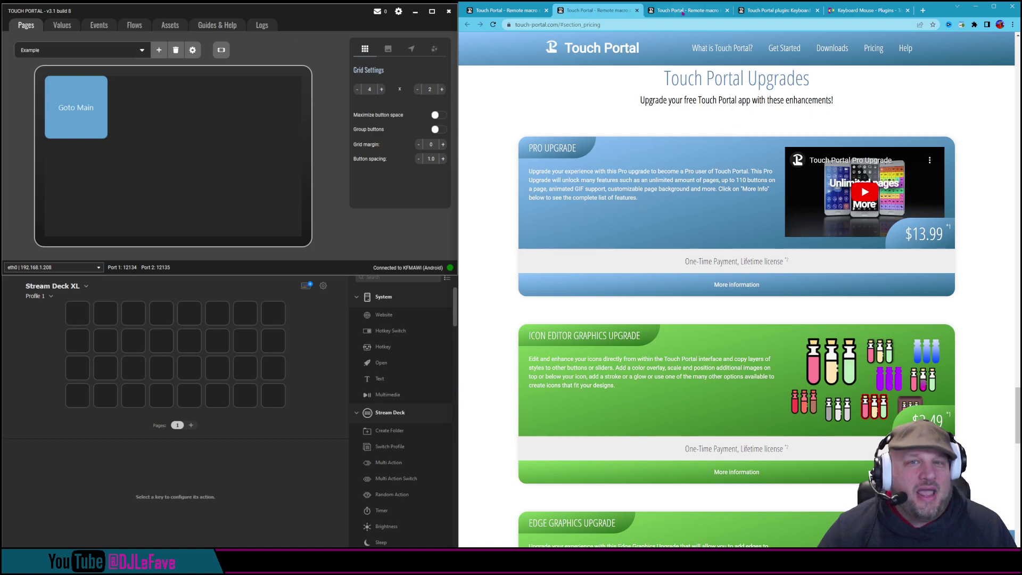
pyautogui.click(687, 10)
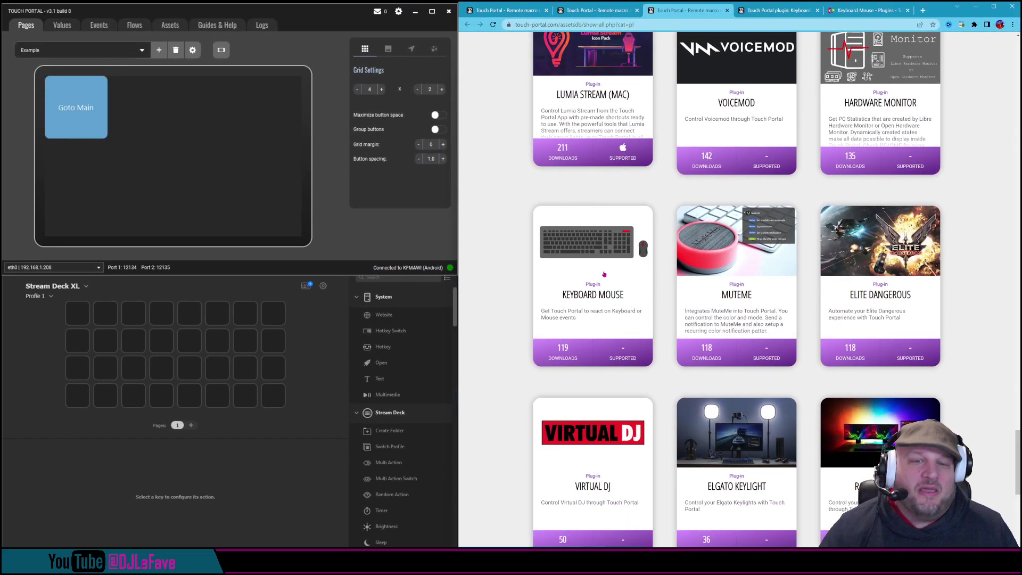
pyautogui.click(772, 10)
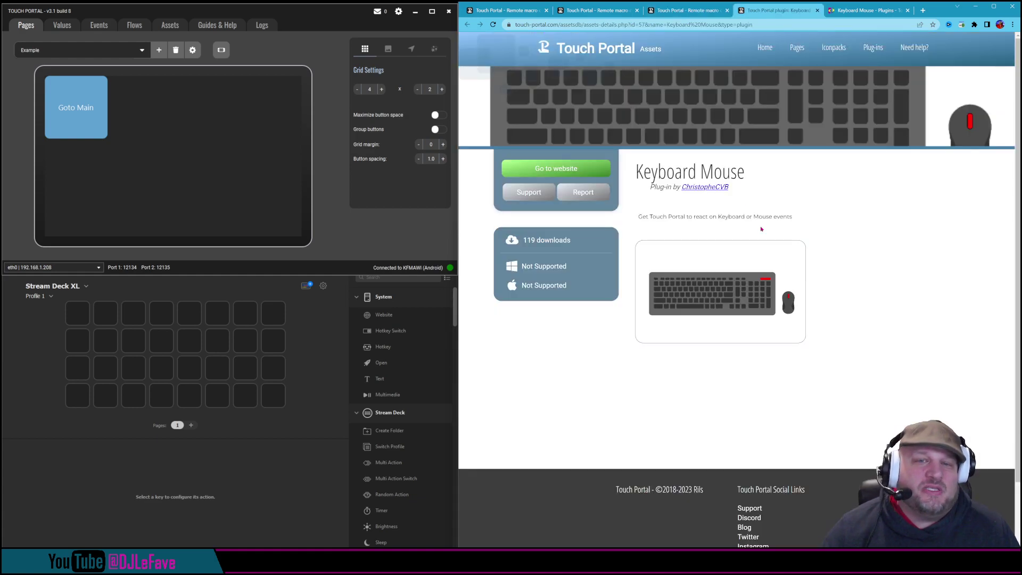
# Download the Keyboard Mouse plug-in file from ChristopheCVB's page via GET for Java and Proceed to Download.
pyautogui.click(860, 10)
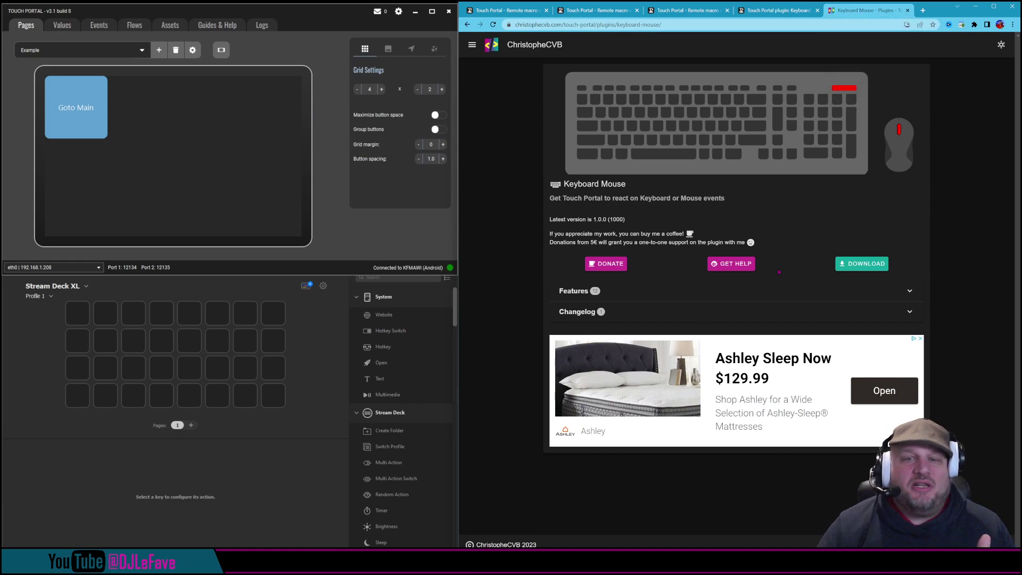
pyautogui.click(861, 265)
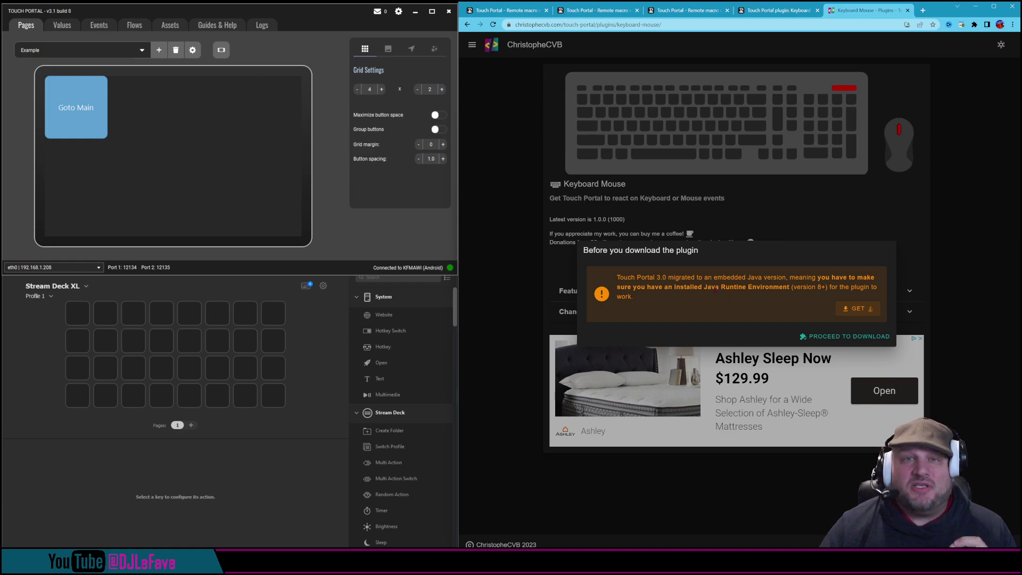
pyautogui.click(852, 309)
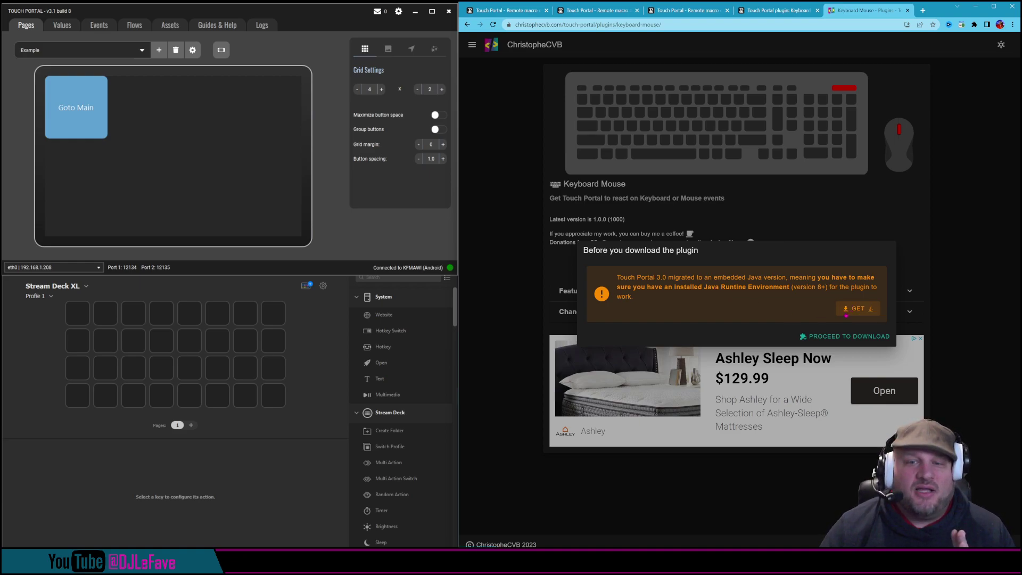
pyautogui.click(832, 337)
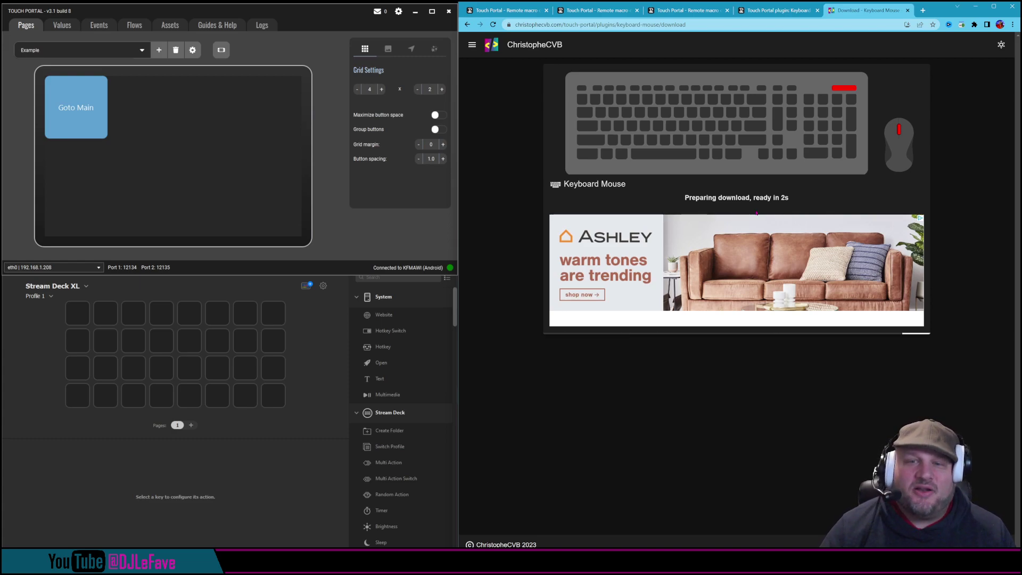
pyautogui.click(756, 216)
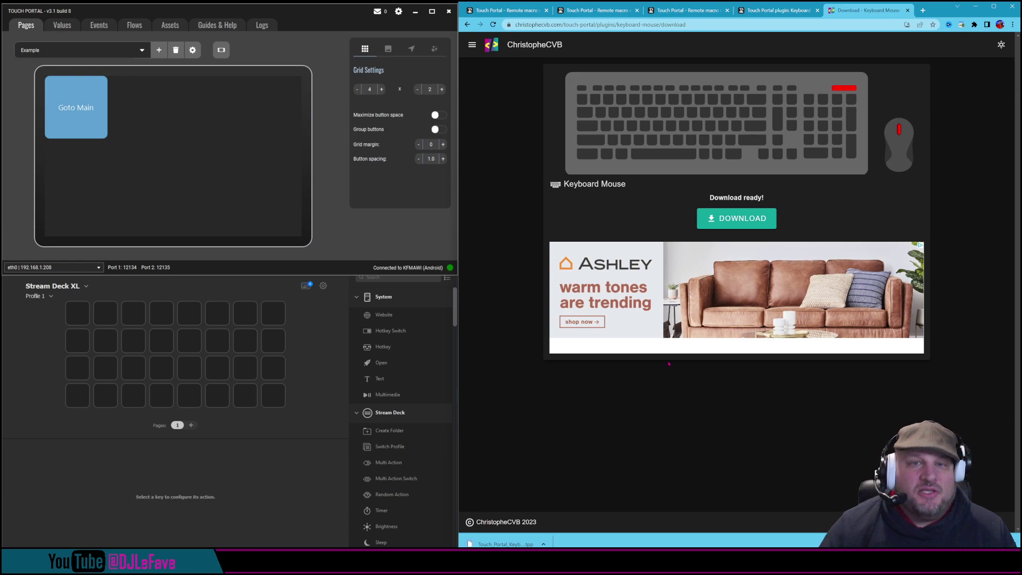
pyautogui.click(974, 10)
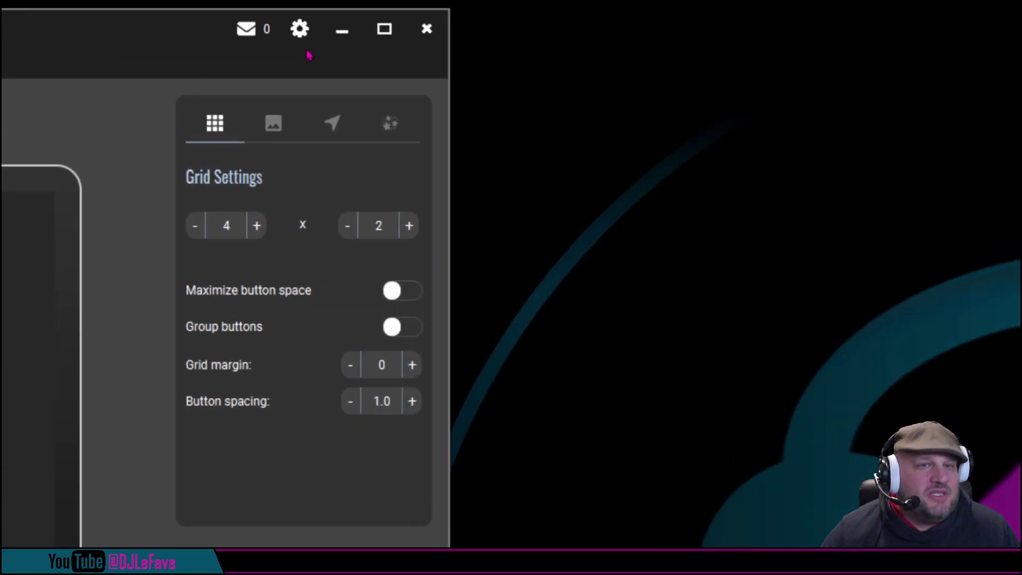
# Import the Keyboard Mouse .tpp file from the Desktop using the gear menu's Import plug-in option.
pyautogui.click(270, 43)
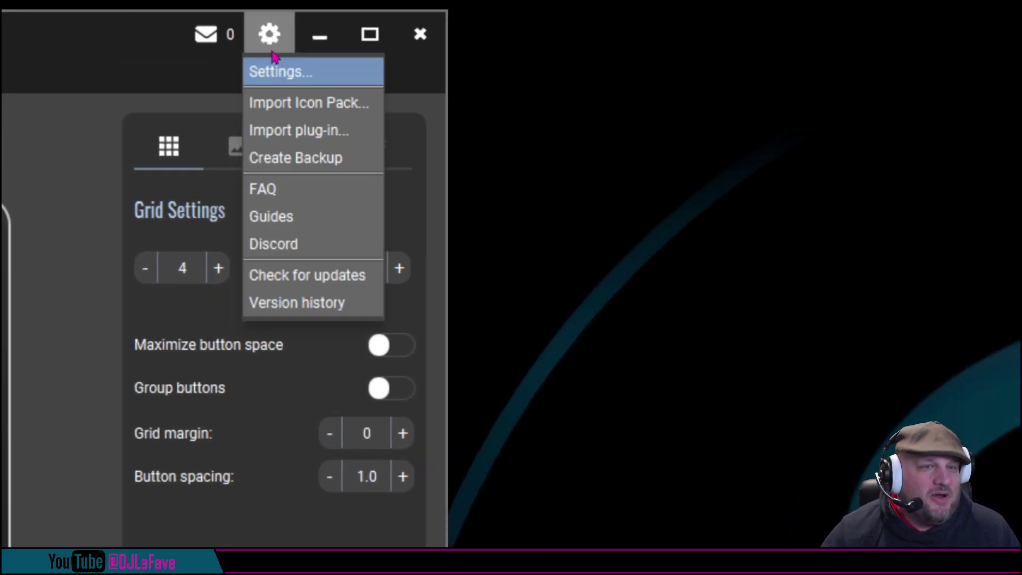
pyautogui.click(267, 132)
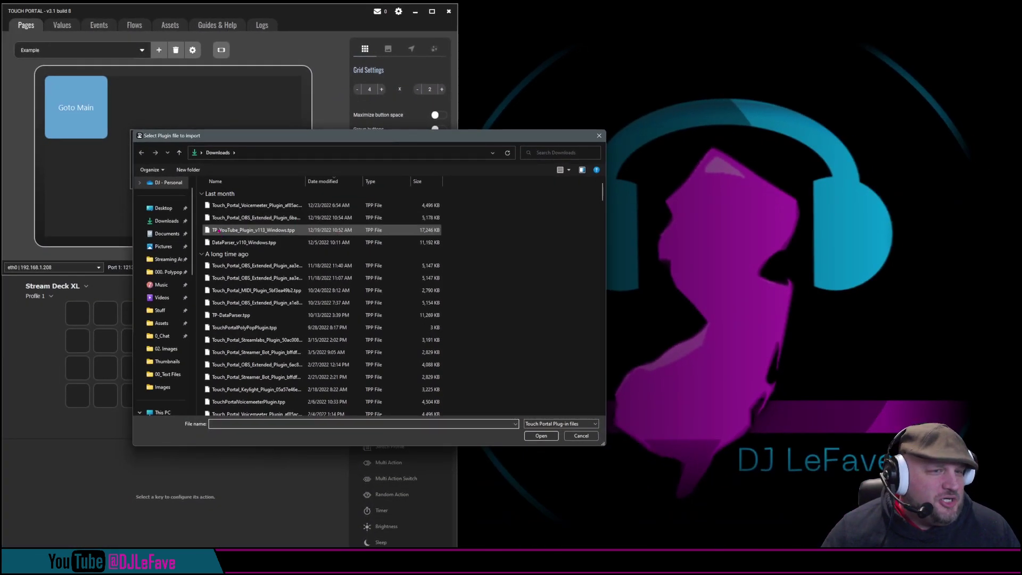
pyautogui.click(163, 208)
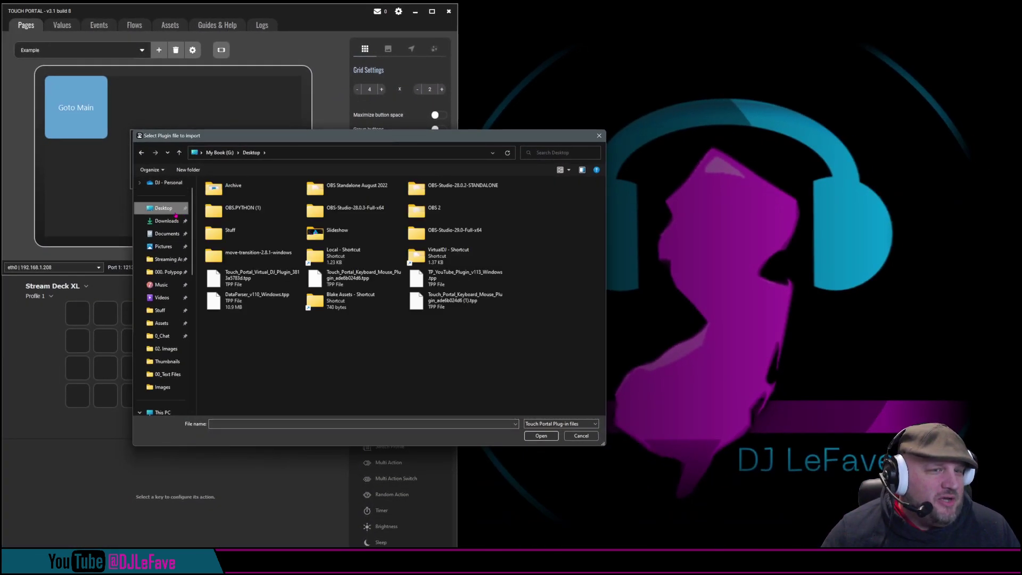
pyautogui.click(447, 301)
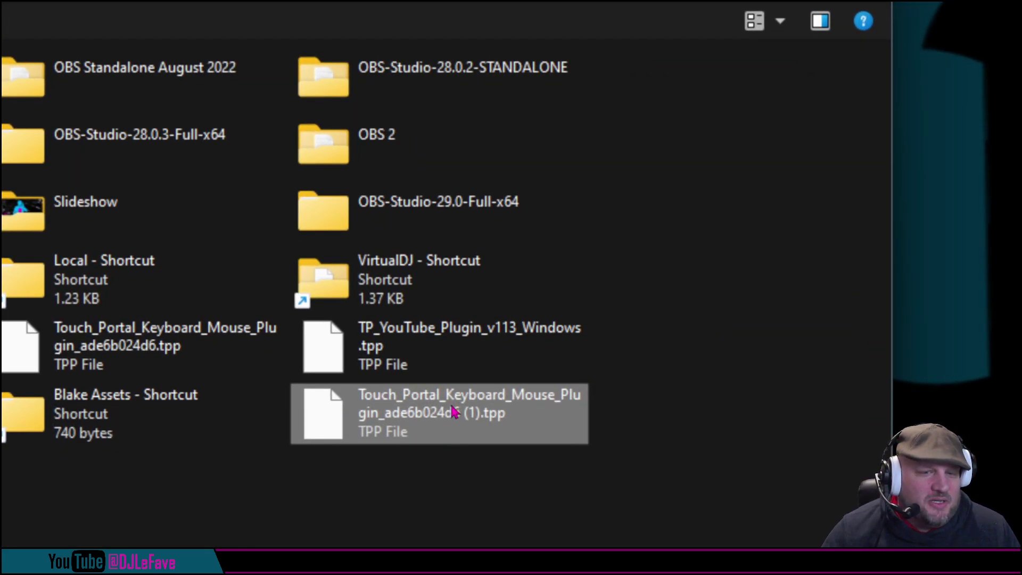
pyautogui.doubleClick(452, 413)
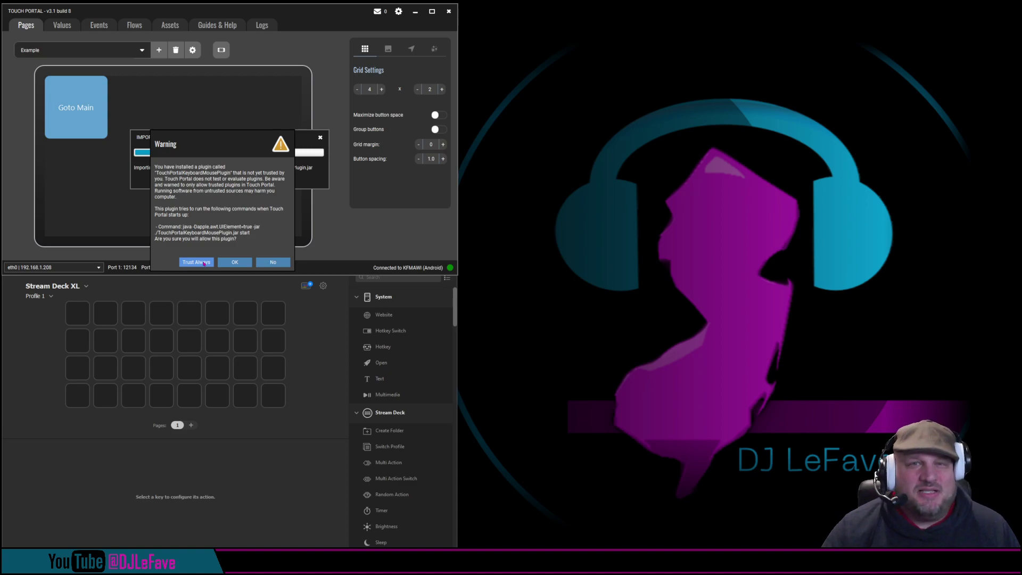
# Choose Trust Always for the Keyboard Mouse plug-in and acknowledge the import success message.
pyautogui.click(195, 262)
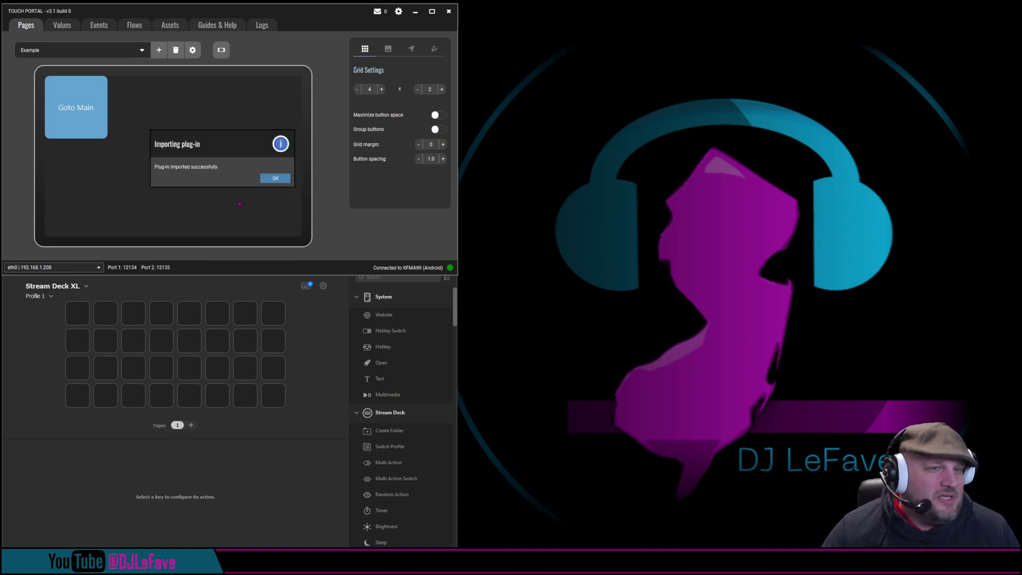
pyautogui.click(273, 179)
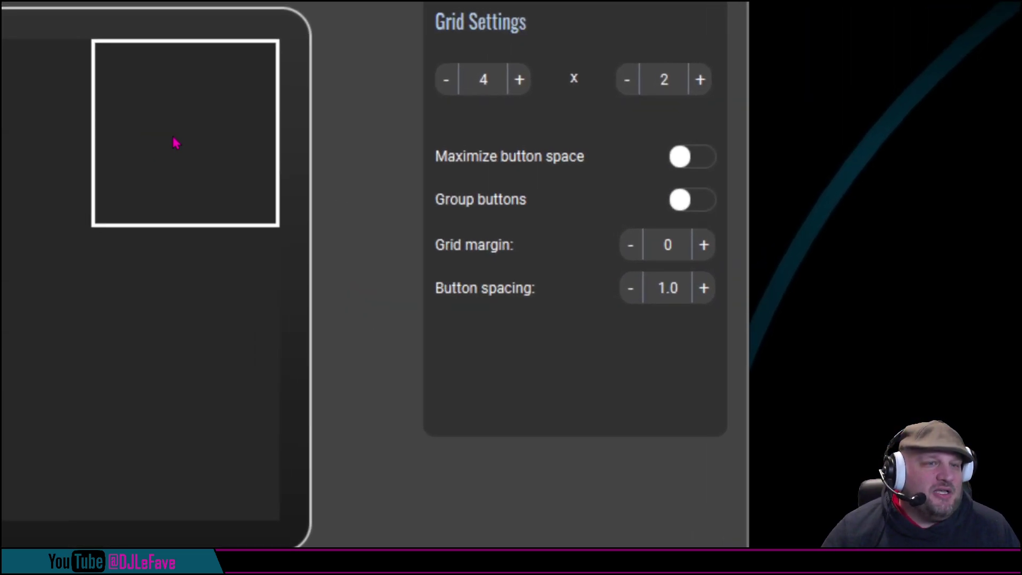
# Give the empty top-right cell a Set Keyboard Listener Status action on press.
pyautogui.click(176, 143)
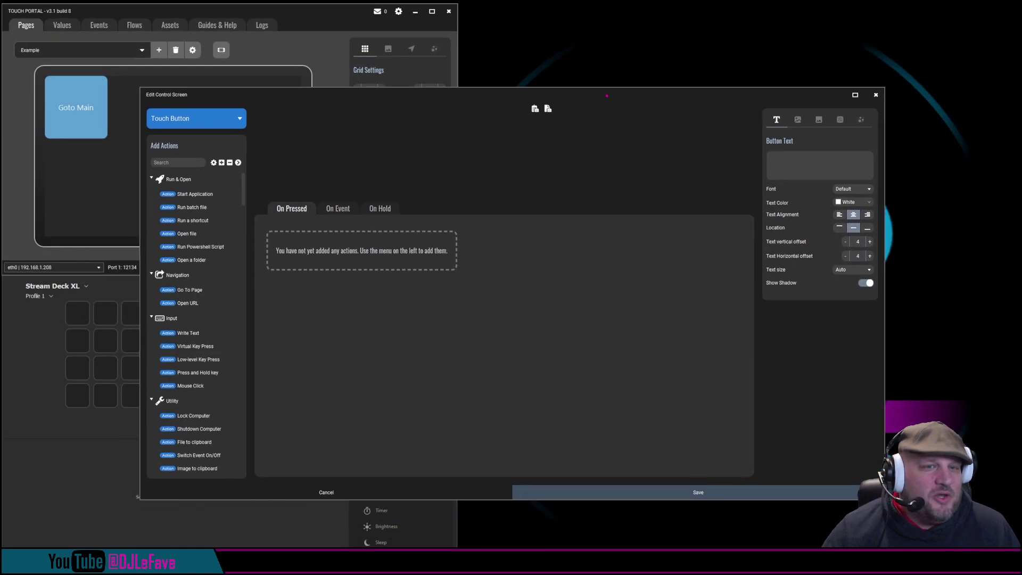
pyautogui.click(178, 152)
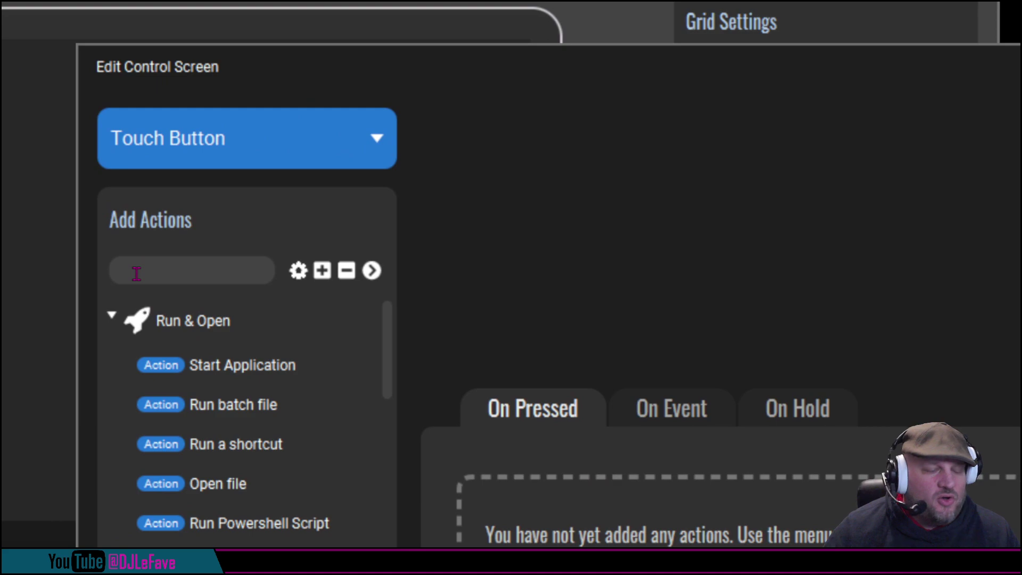
pyautogui.write('li')
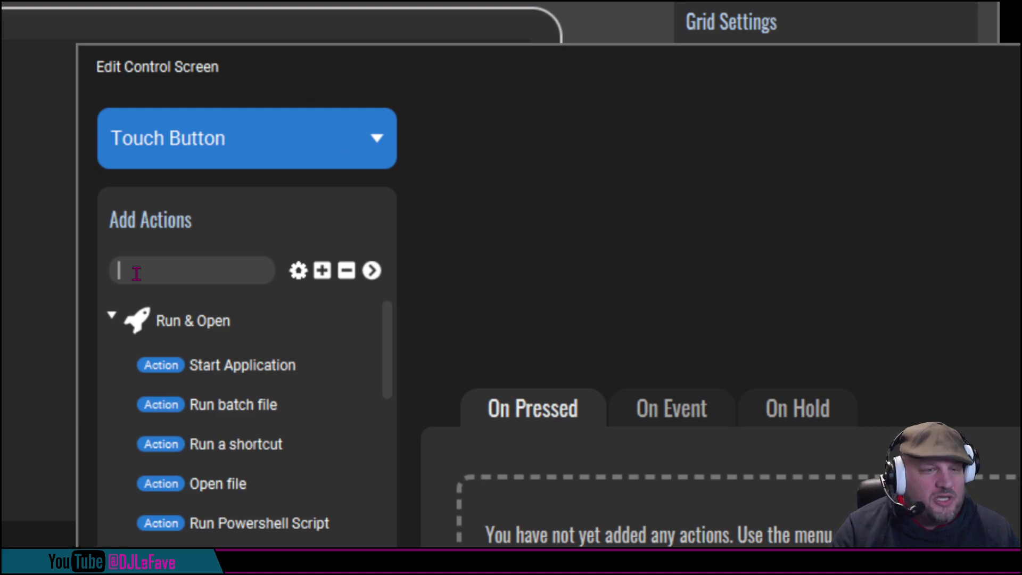
pyautogui.write('stener')
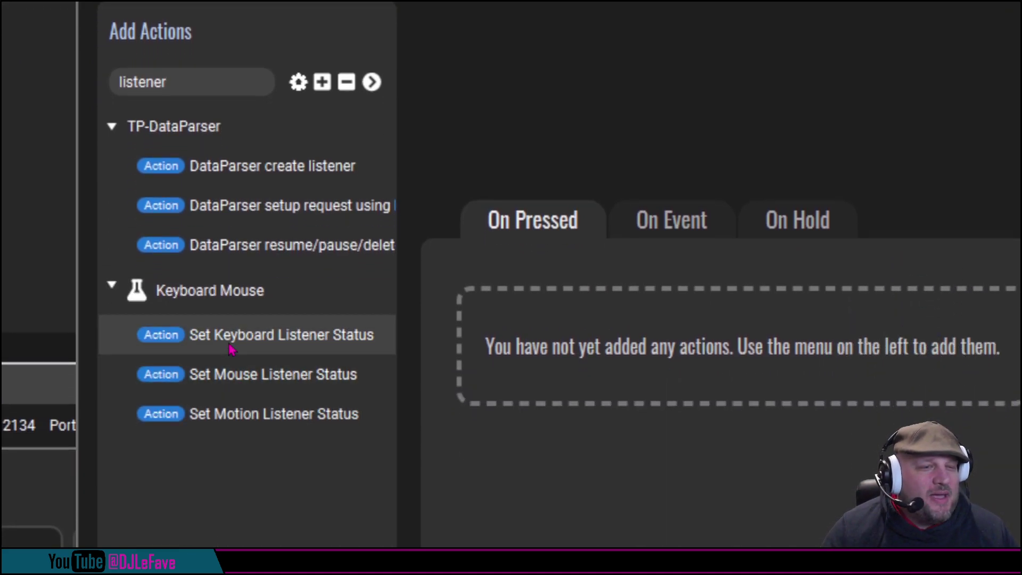
pyautogui.doubleClick(231, 346)
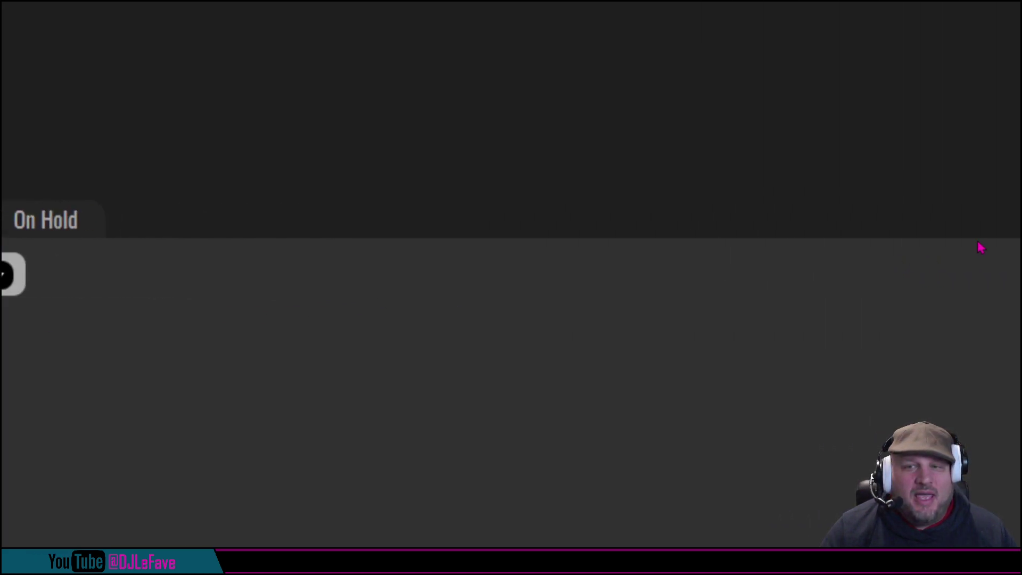
# Label the button 'Turn' / 'Listener' / 'On' on three lines and save it.
pyautogui.click(816, 79)
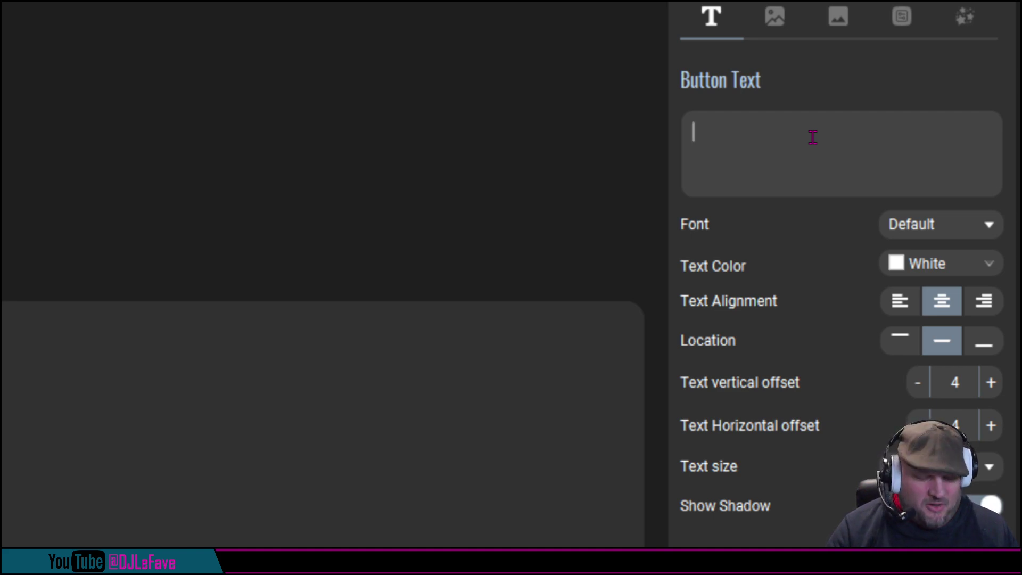
pyautogui.write('Turn')
pyautogui.press('Return')
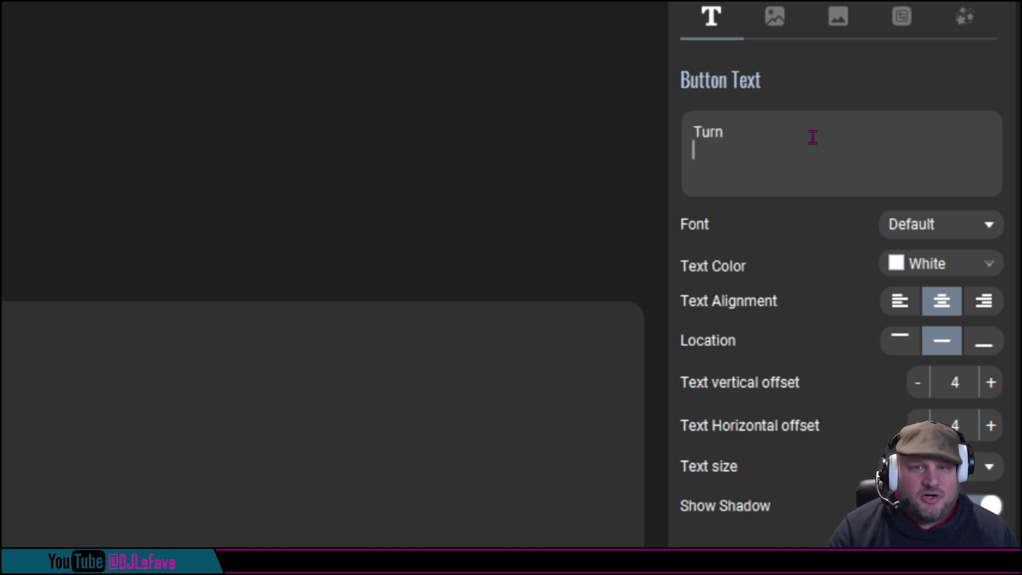
pyautogui.write('Listener')
pyautogui.press('Return')
pyautogui.write('O')
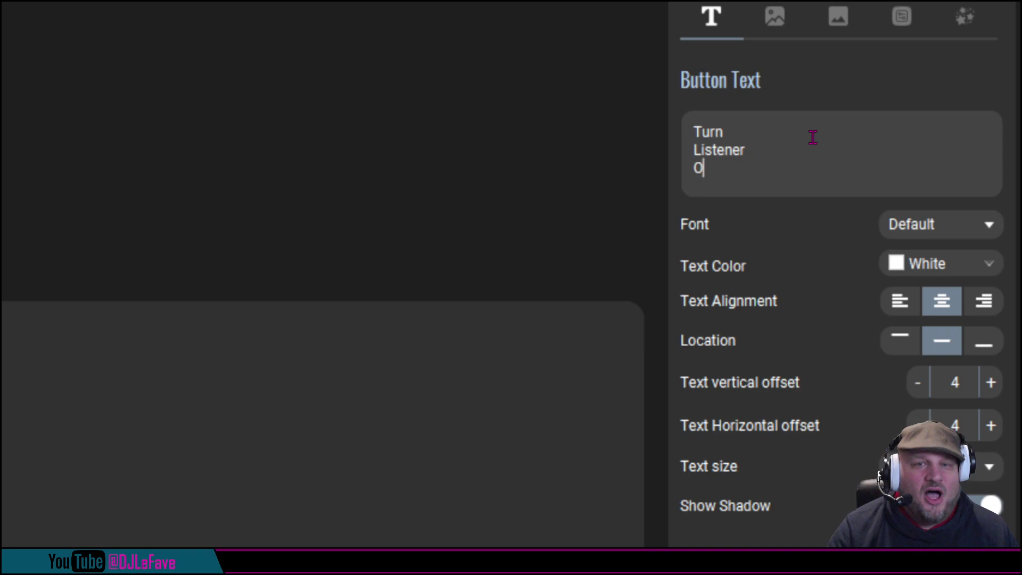
pyautogui.write('n')
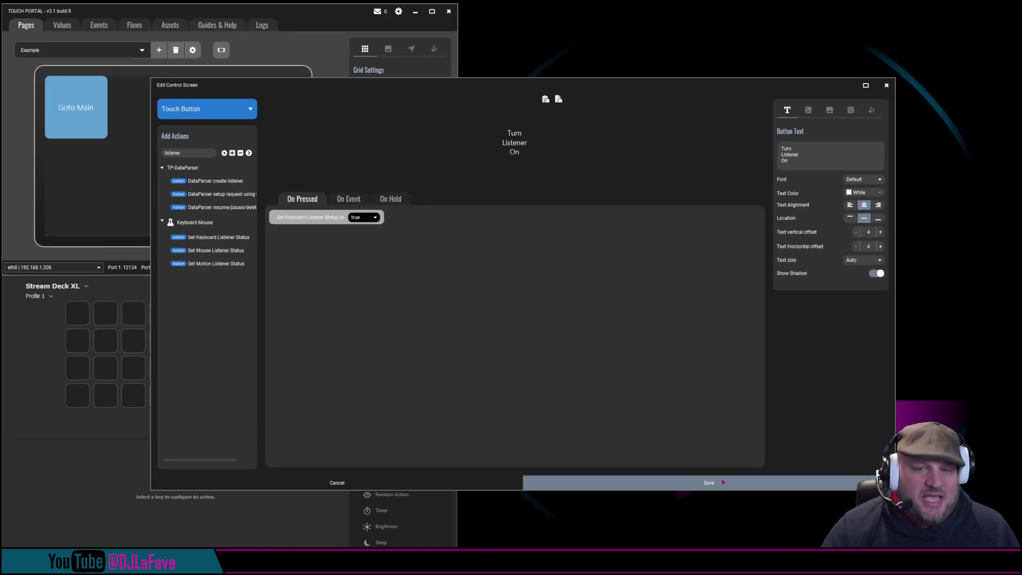
pyautogui.click(692, 482)
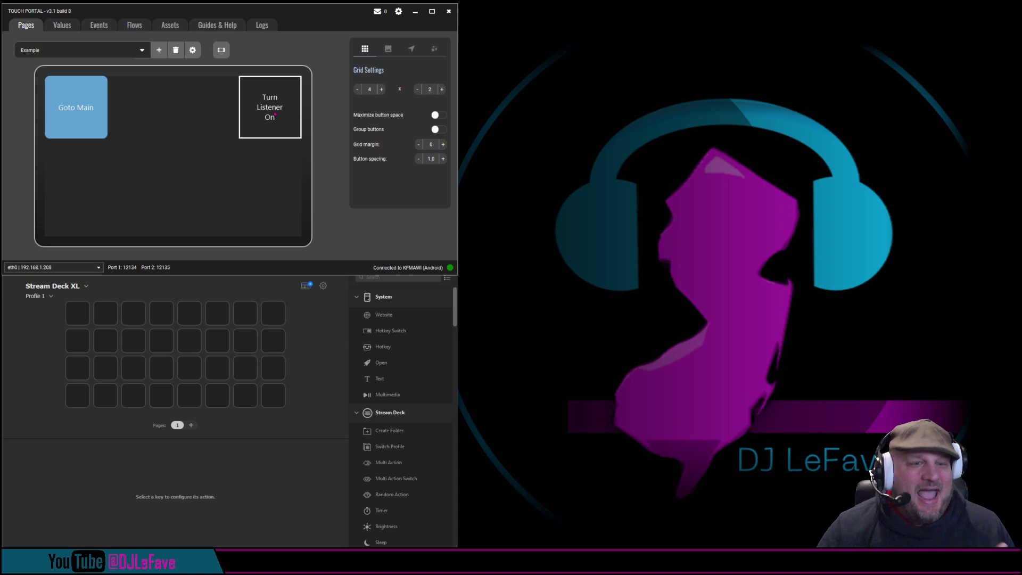
# Put a Hotkey action titled 'Example' sending Ctrl+2 on the top-right Stream Deck key.
pyautogui.click(312, 324)
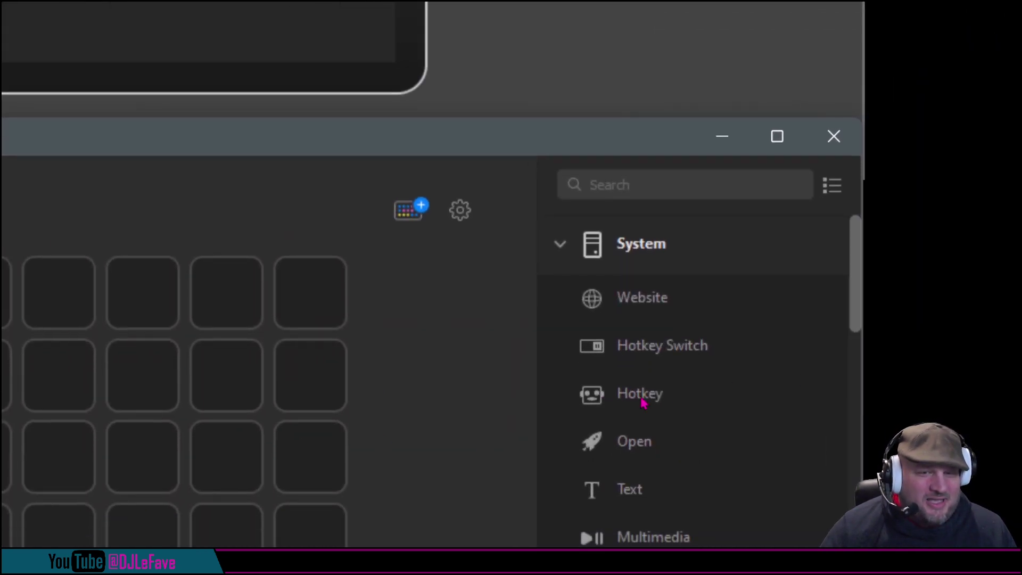
pyautogui.moveTo(645, 394); pyautogui.dragTo(305, 299)
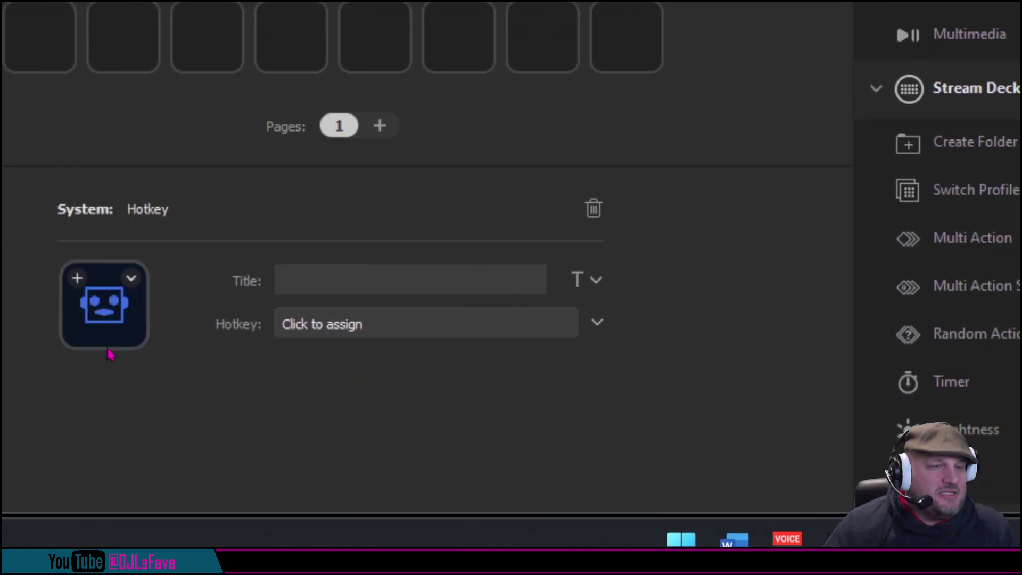
pyautogui.click(290, 278)
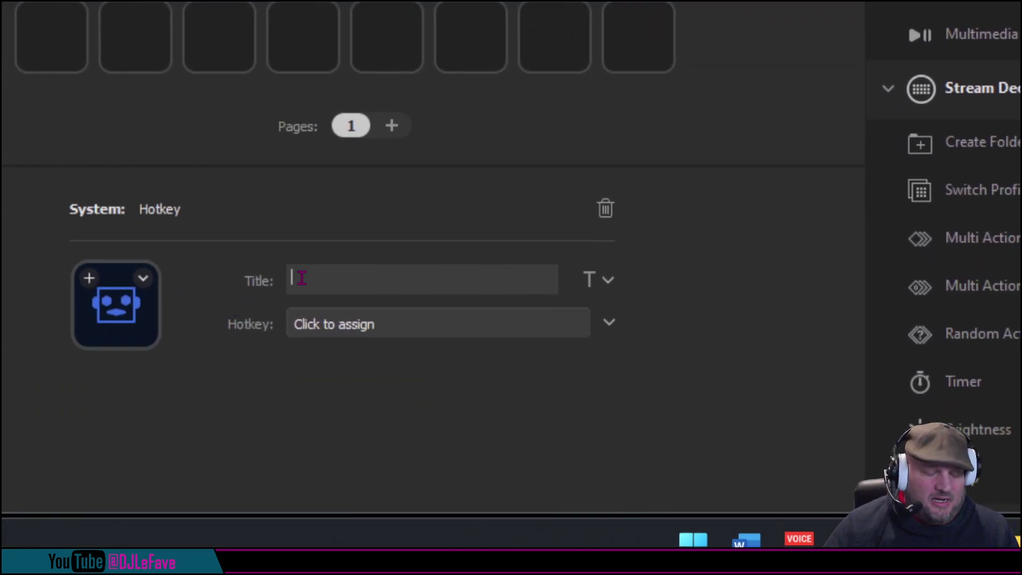
pyautogui.write('Eric')
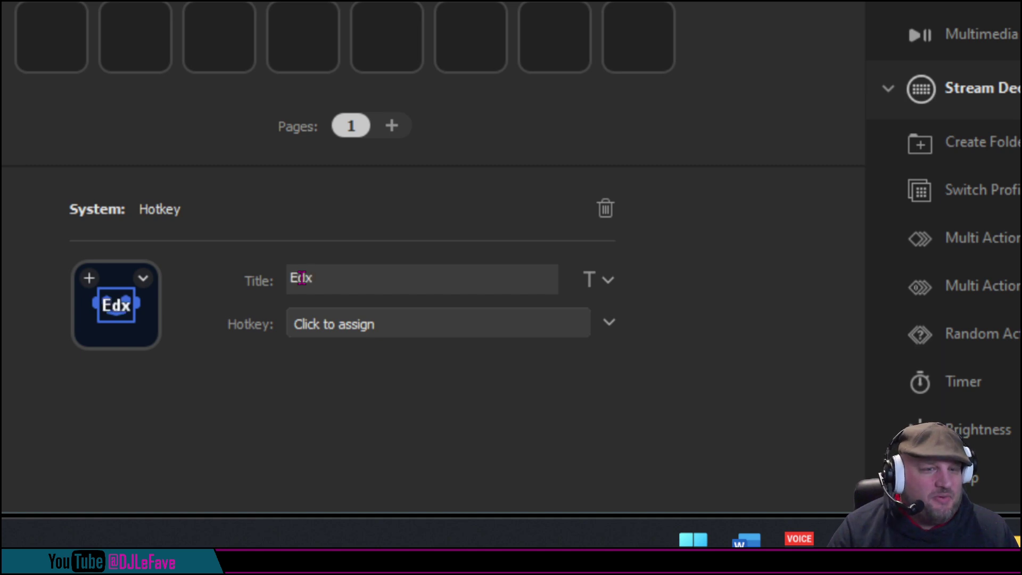
pyautogui.press('BackSpace')
pyautogui.press('BackSpace')
pyautogui.press('BackSpace')
pyautogui.press('BackSpace')
pyautogui.write('Ex')
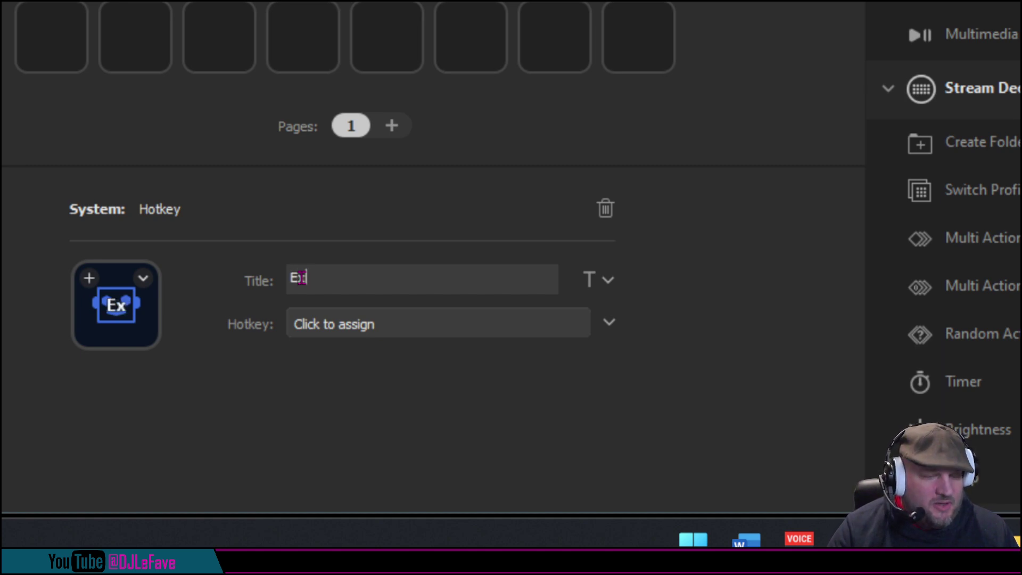
pyautogui.write('ample')
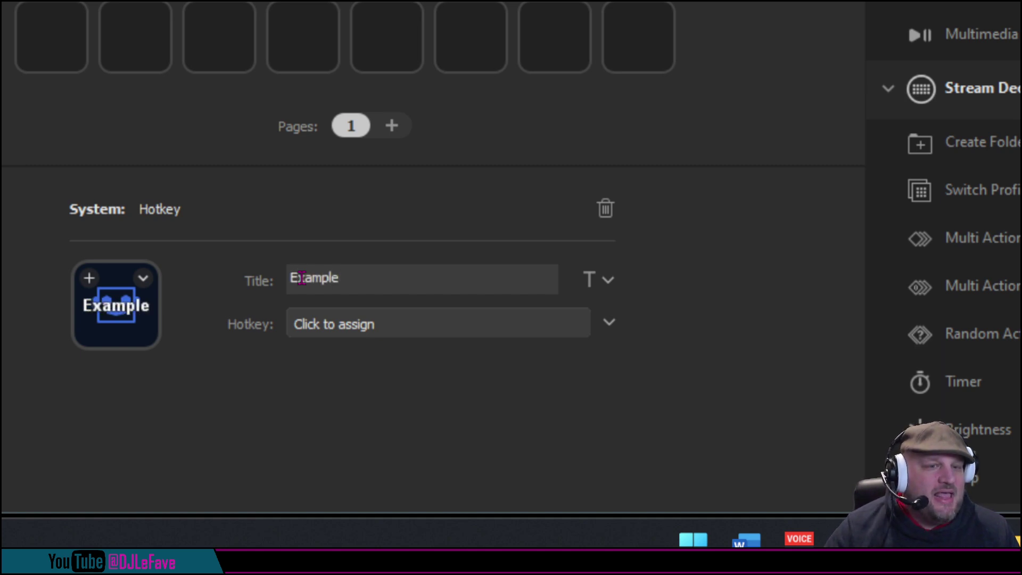
pyautogui.click(374, 326)
pyautogui.press('ctrl')
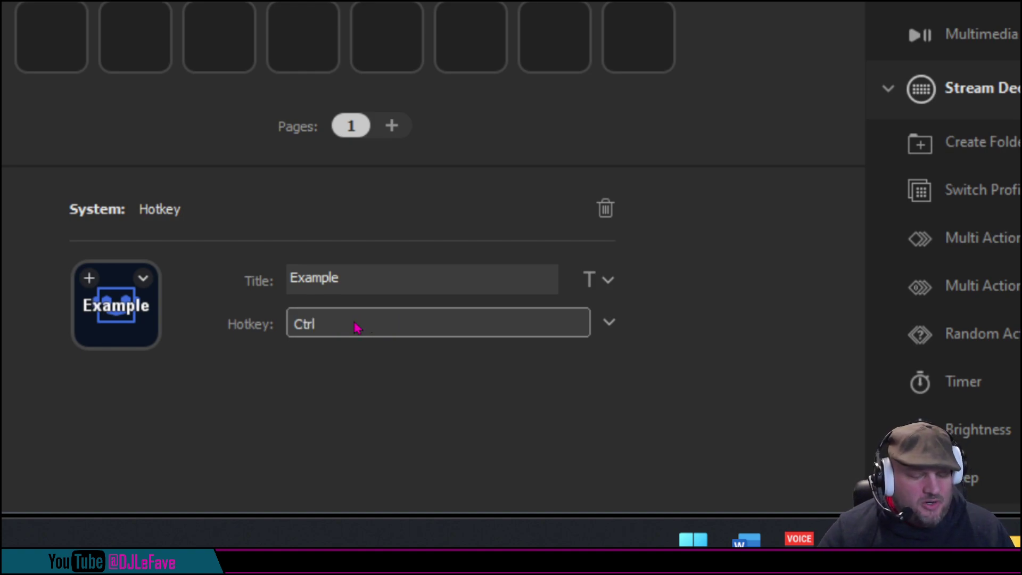
pyautogui.hotkey('ctrl', '2')
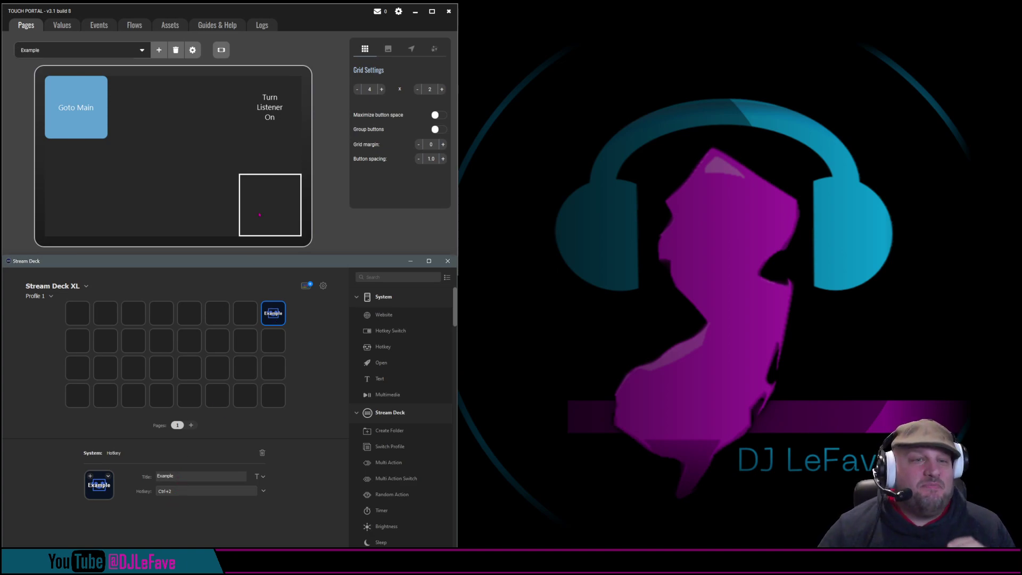
# Open the Example flow from the Flows tab, review its seven actions, and close it saved.
pyautogui.click(327, 69)
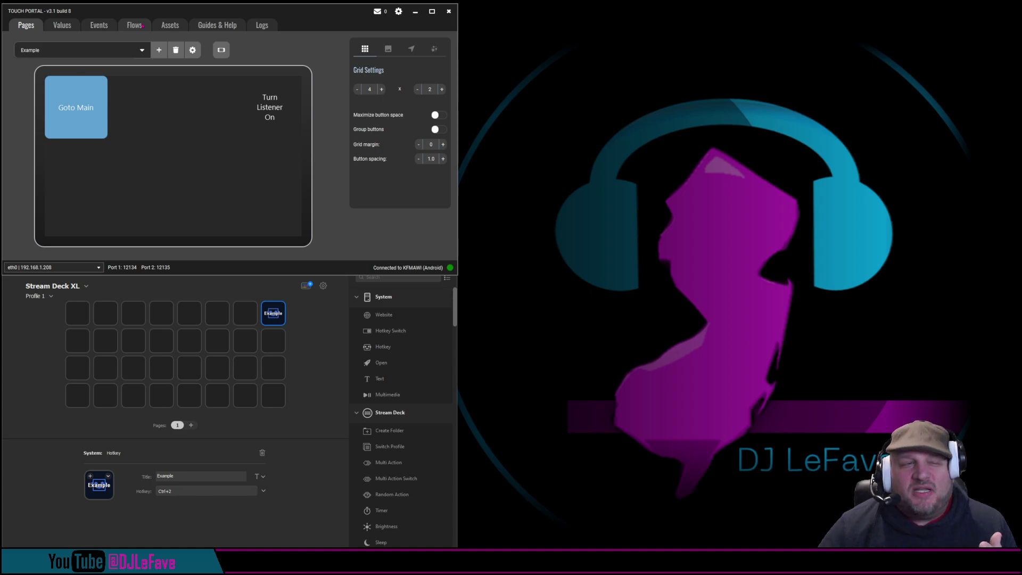
pyautogui.click(134, 25)
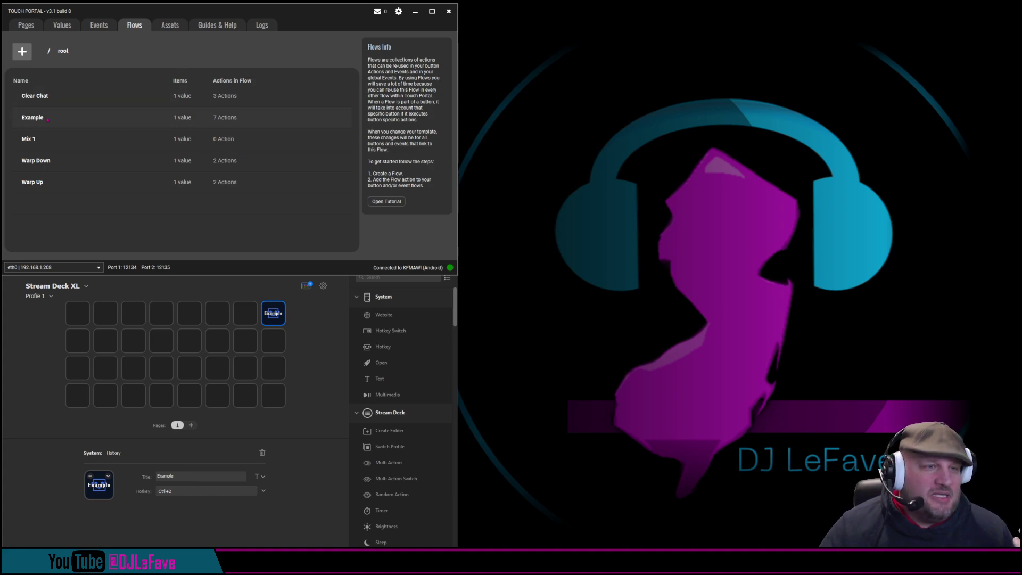
pyautogui.doubleClick(47, 120)
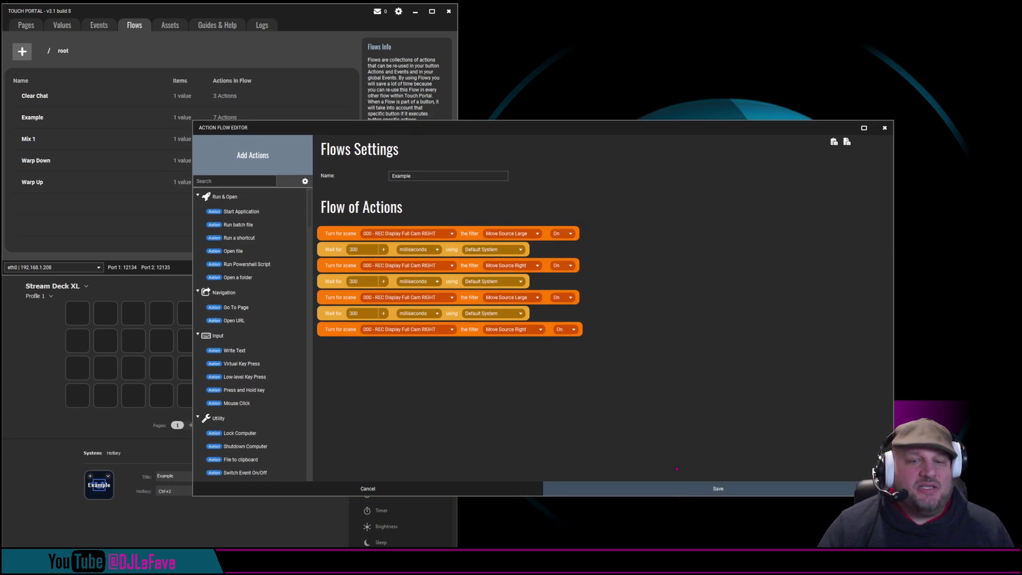
pyautogui.click(698, 488)
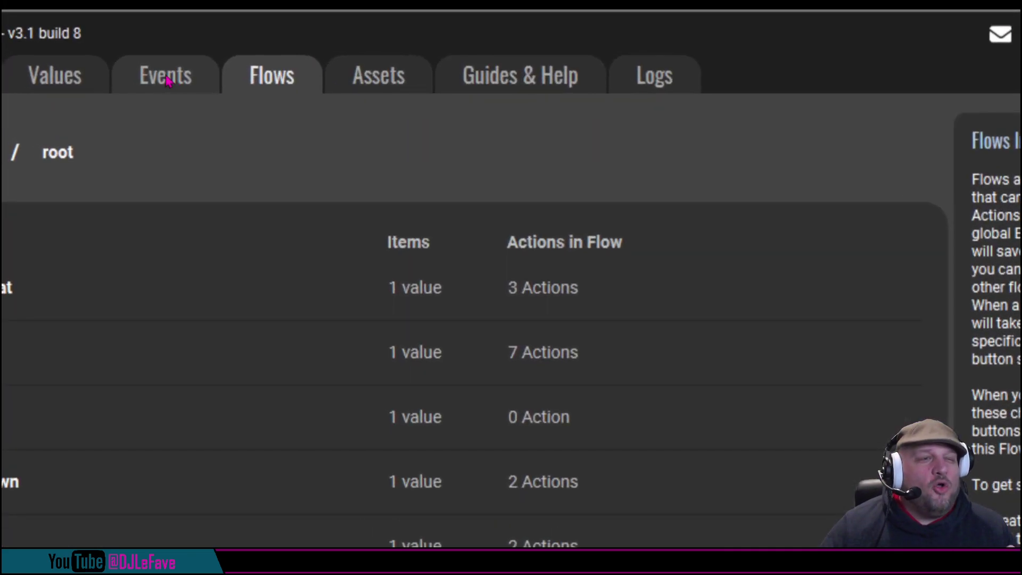
# Create a new event named 'Example'.
pyautogui.click(99, 27)
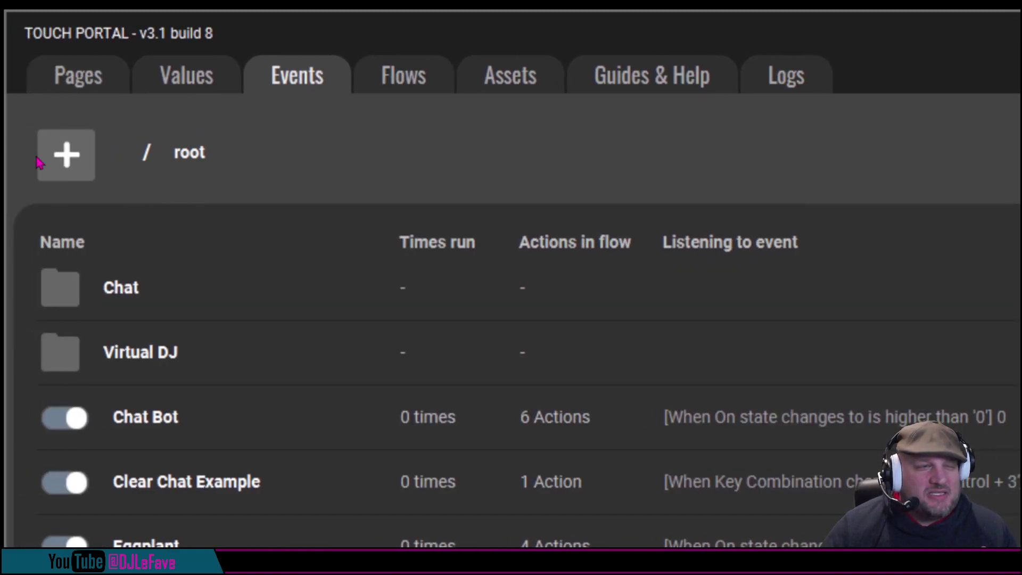
pyautogui.click(63, 159)
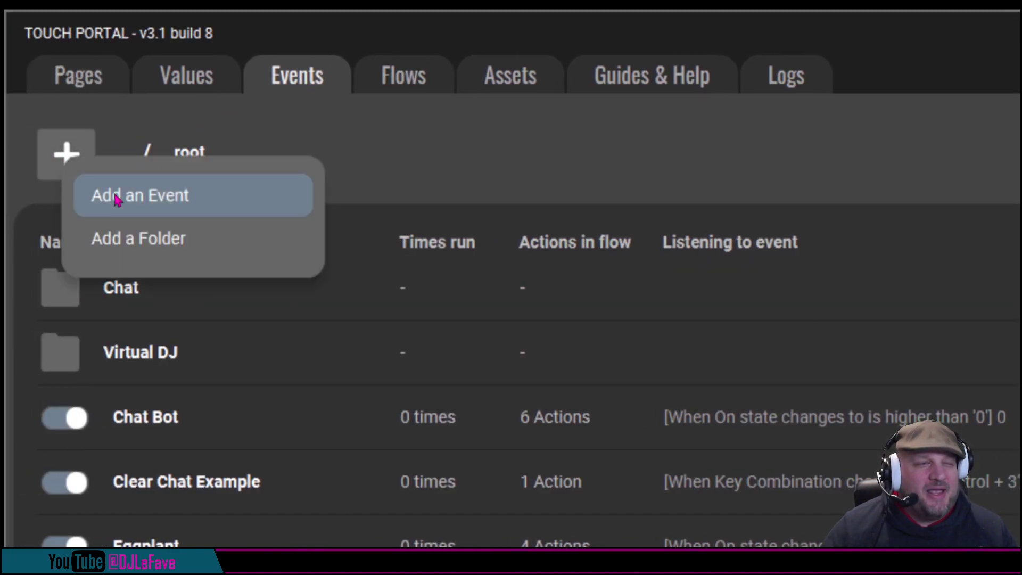
pyautogui.click(113, 198)
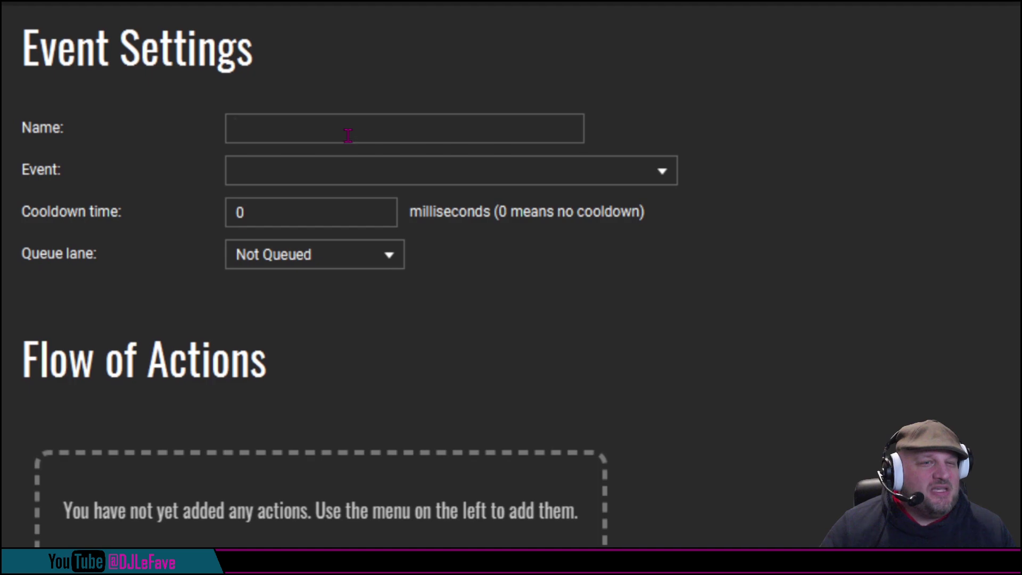
pyautogui.click(346, 282)
pyautogui.write('Example')
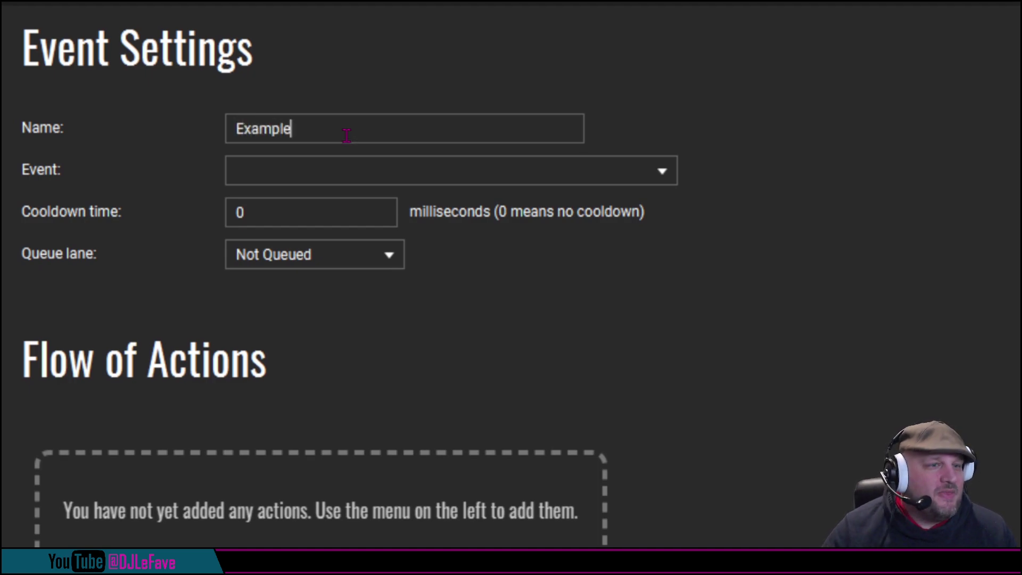
# Trigger it when the Keyboard Mouse Key Combination state changes to 'Control + 2'.
pyautogui.click(402, 183)
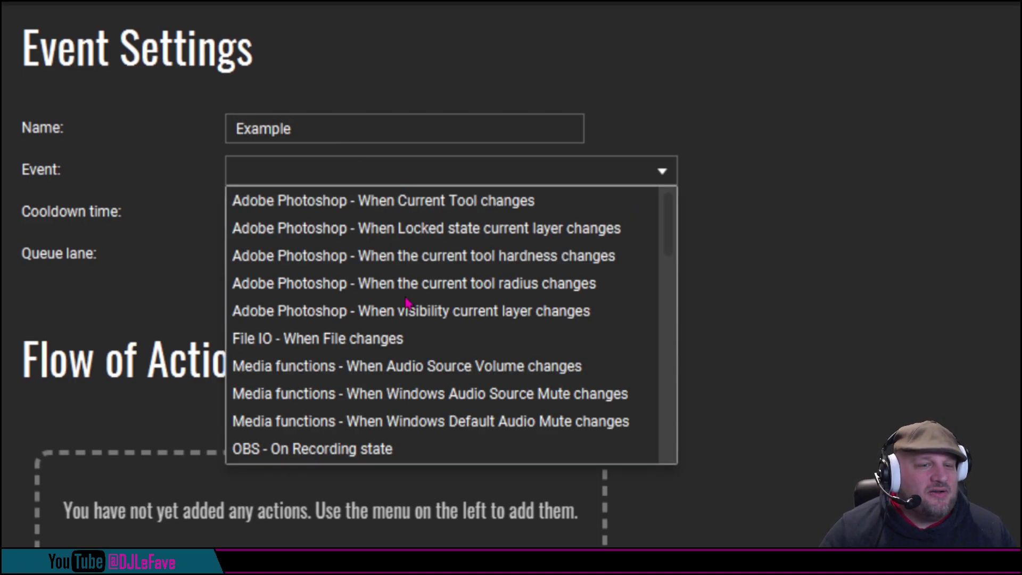
pyautogui.scroll(-10, 417, 326)
pyautogui.scroll(-1, 427, 376)
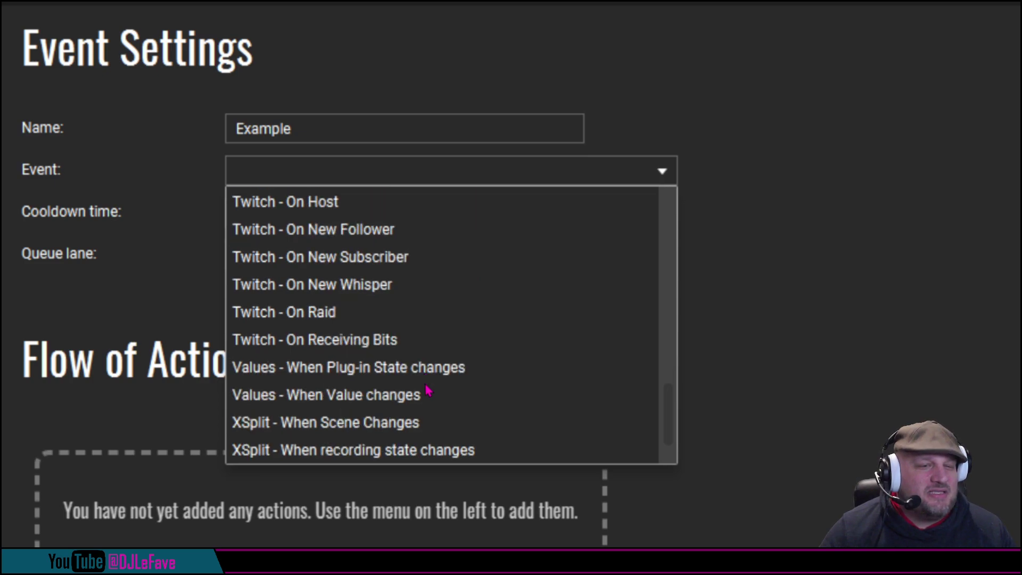
pyautogui.click(393, 374)
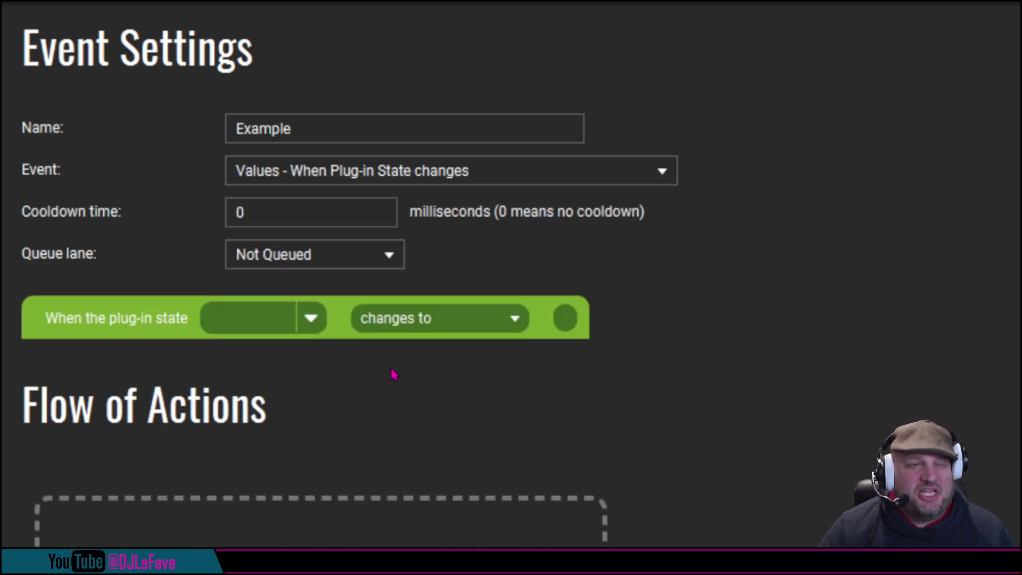
pyautogui.click(317, 326)
pyautogui.moveTo(330, 398)
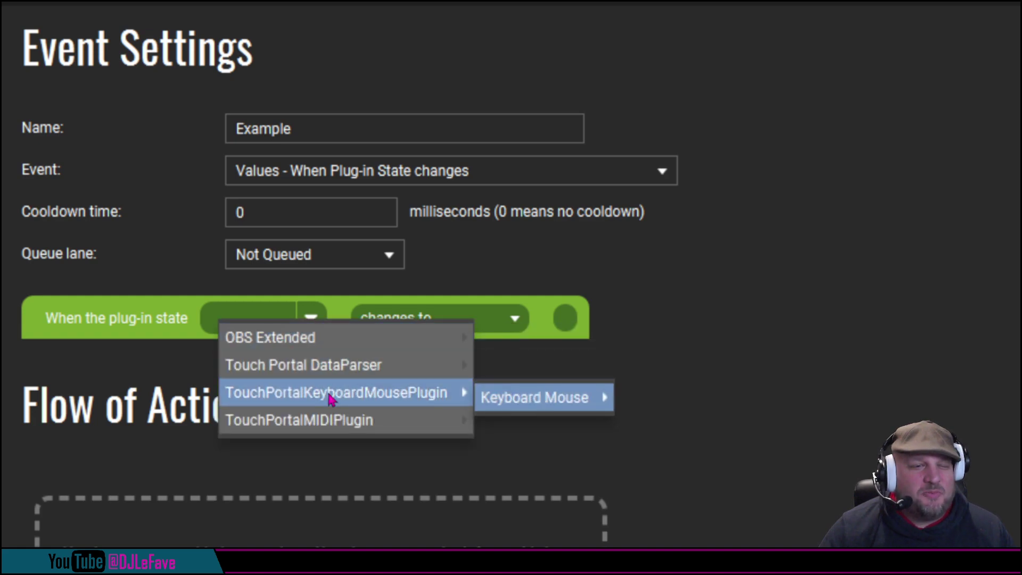
pyautogui.moveTo(484, 402)
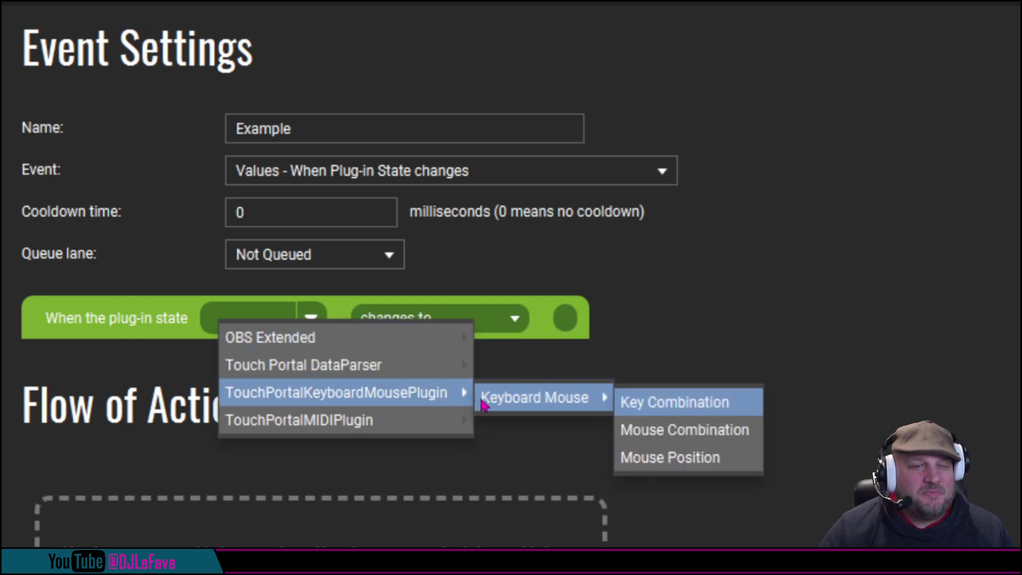
pyautogui.click(672, 407)
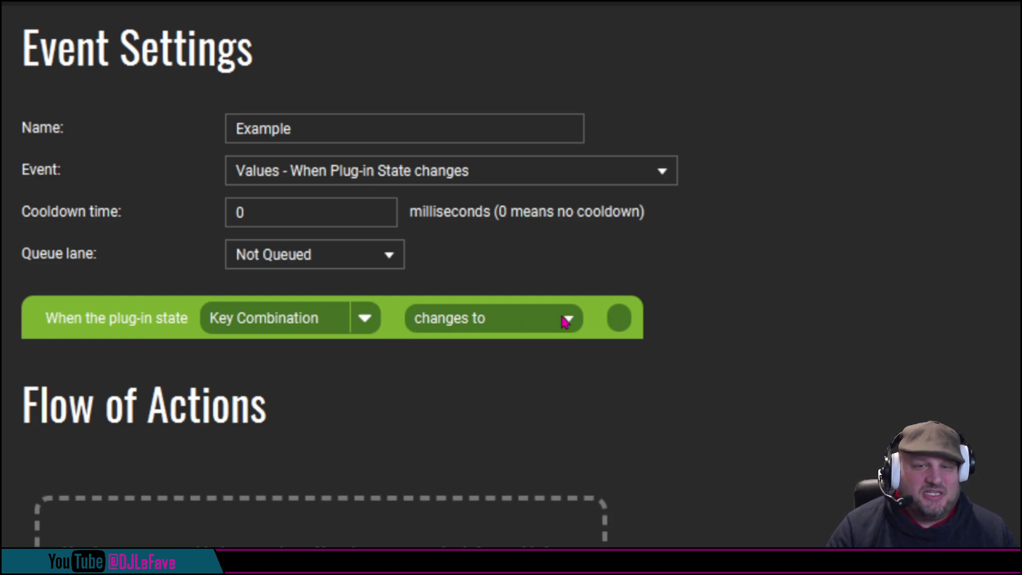
pyautogui.write('Control ')
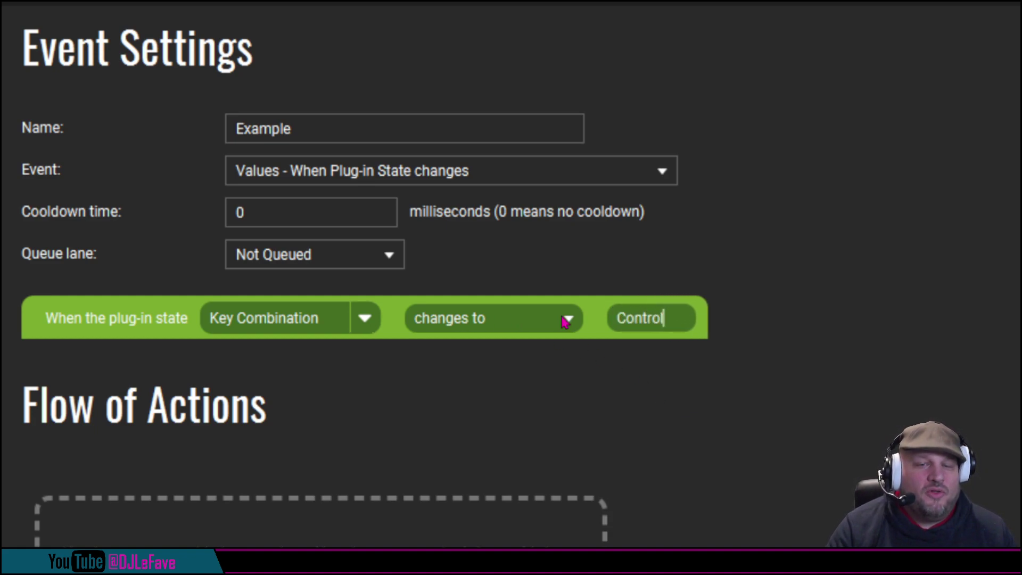
pyautogui.write('+')
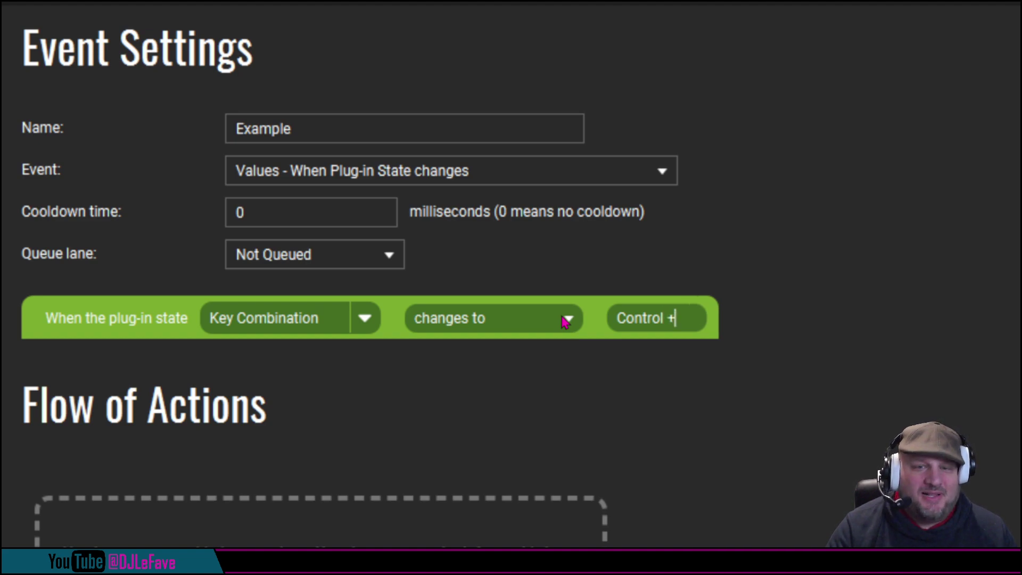
pyautogui.write(' 2')
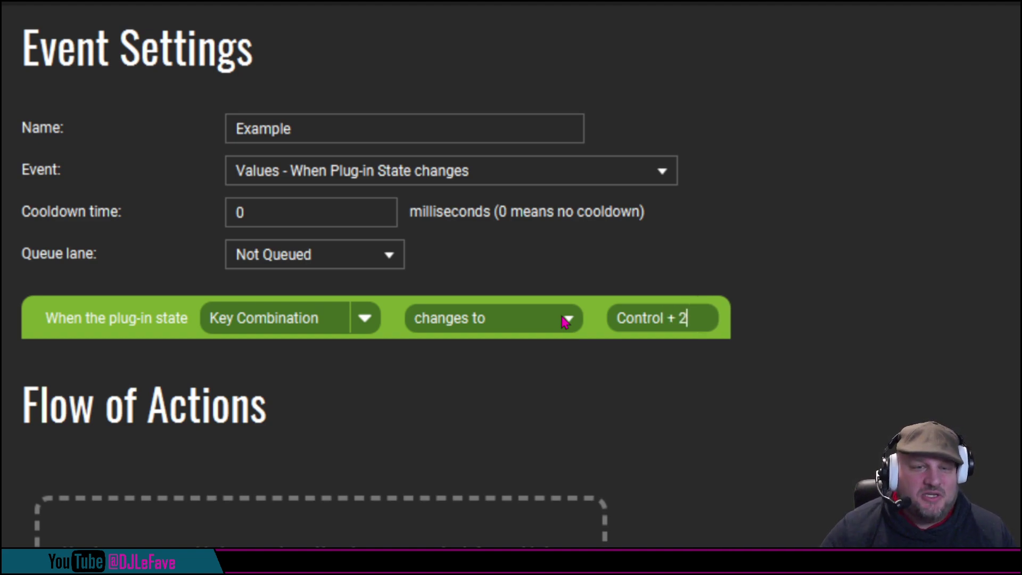
pyautogui.scroll(4, 192, 95)
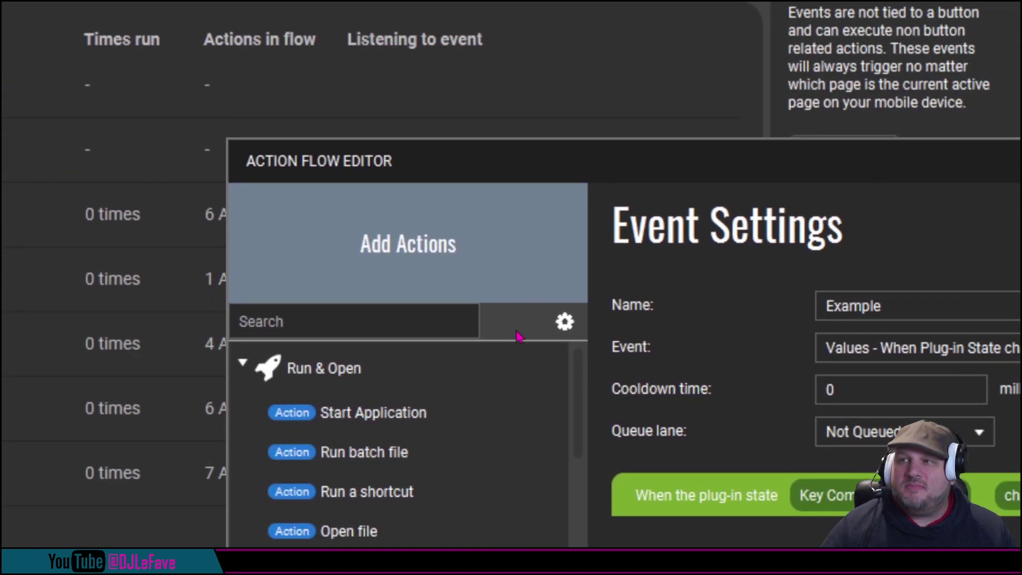
# Add an Execute Flow action running the Example flow to the event and save it.
pyautogui.click(345, 335)
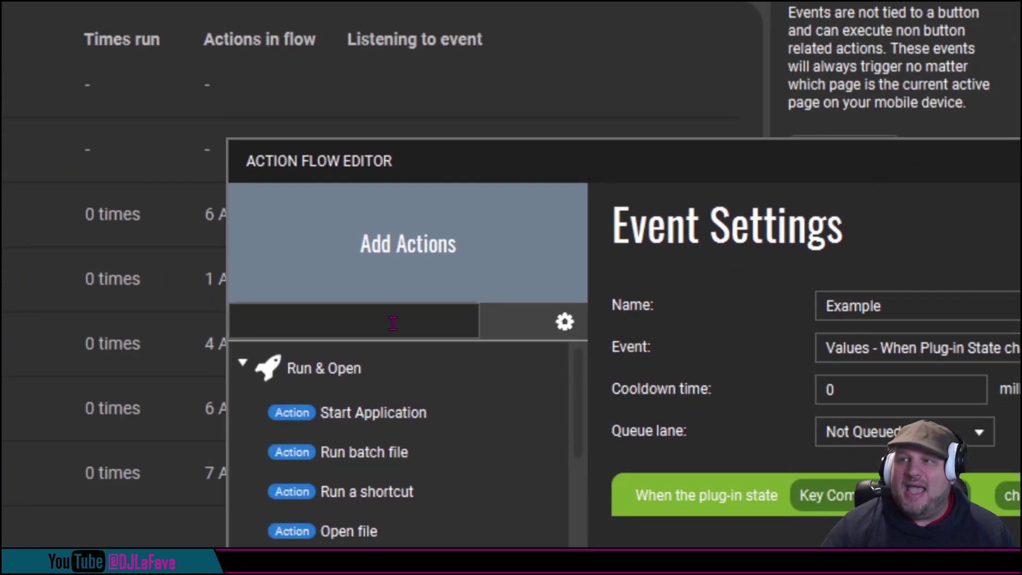
pyautogui.write('exec')
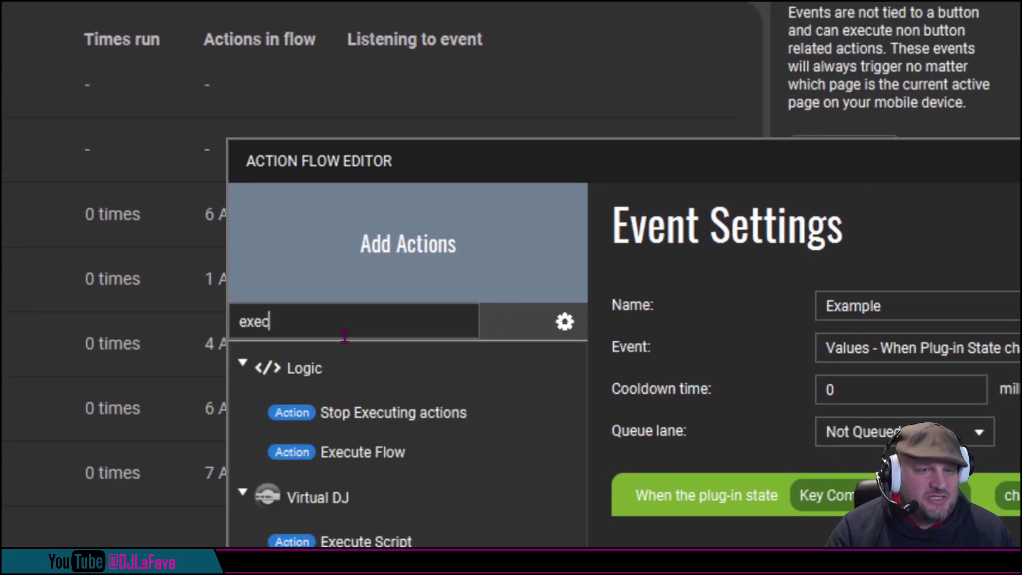
pyautogui.write('ute')
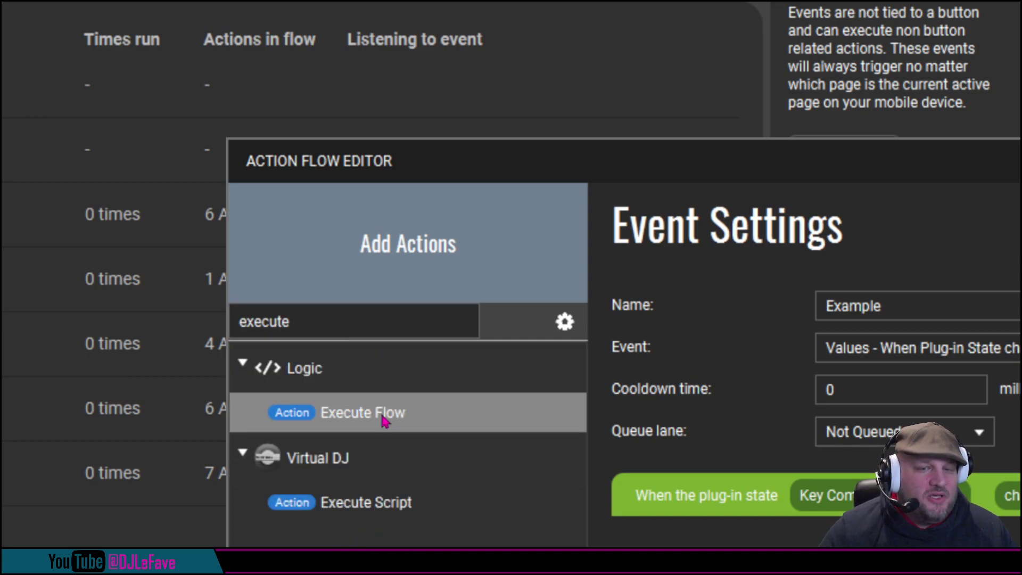
pyautogui.click(319, 413)
pyautogui.click(831, 509)
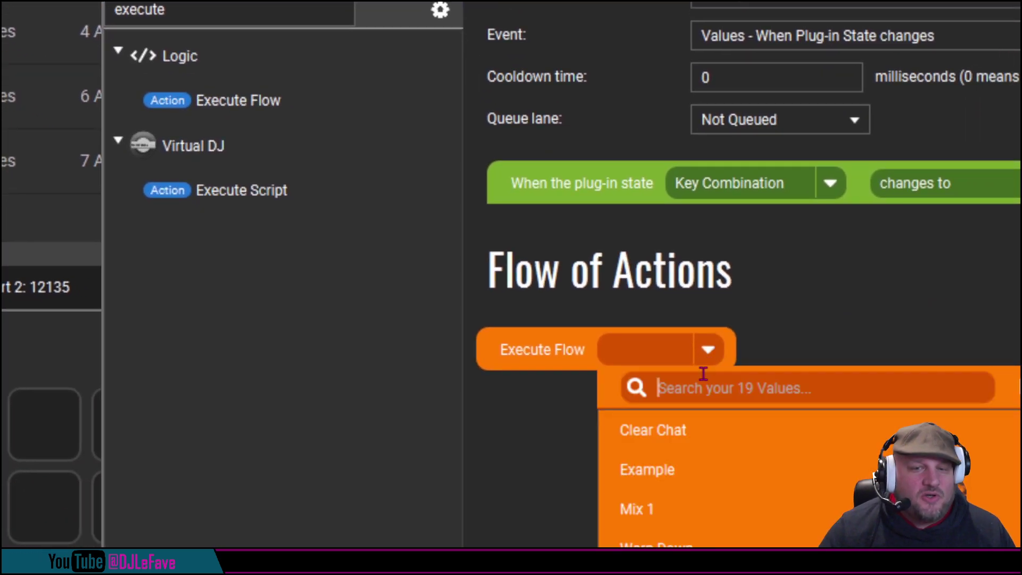
pyautogui.click(670, 383)
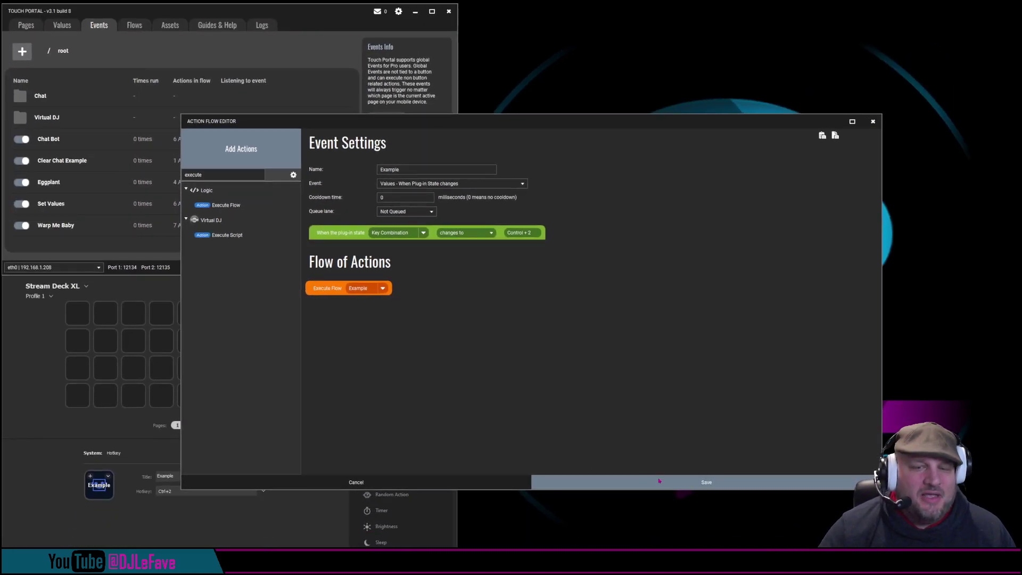
pyautogui.click(659, 481)
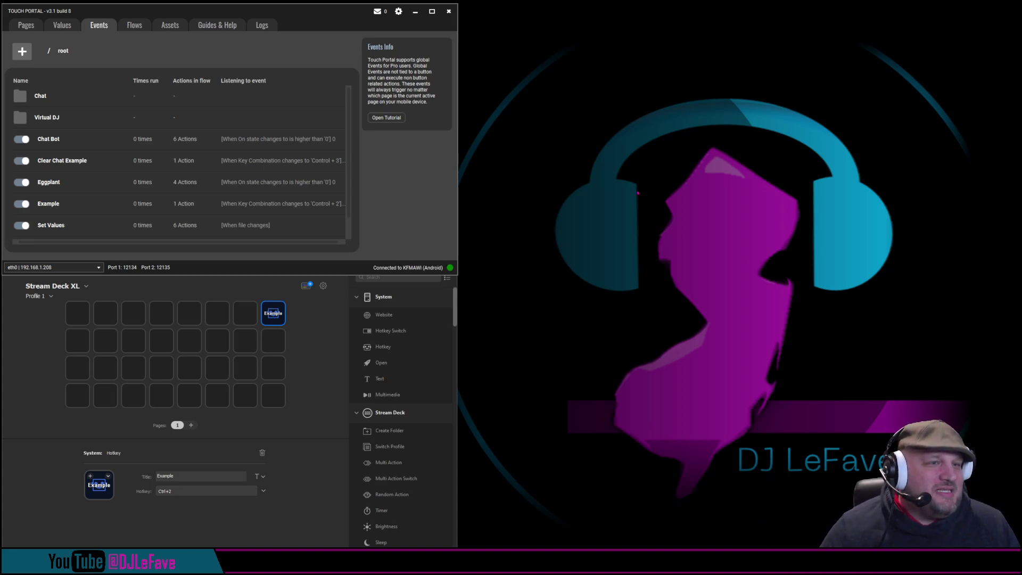
# Enable the Example event and press Ctrl+2 three times to confirm it runs.
pyautogui.scroll(-1, 52, 213)
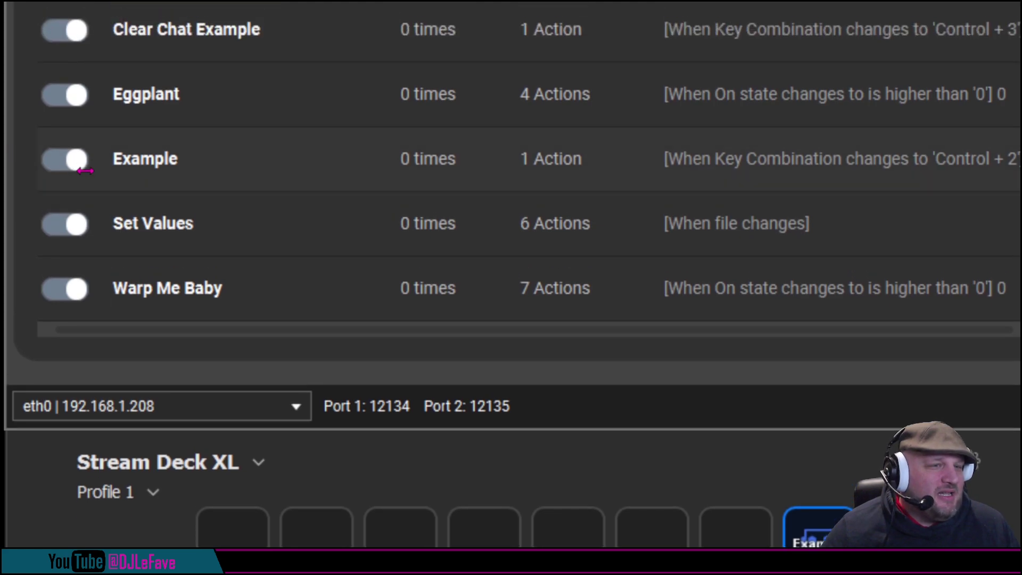
pyautogui.click(65, 136)
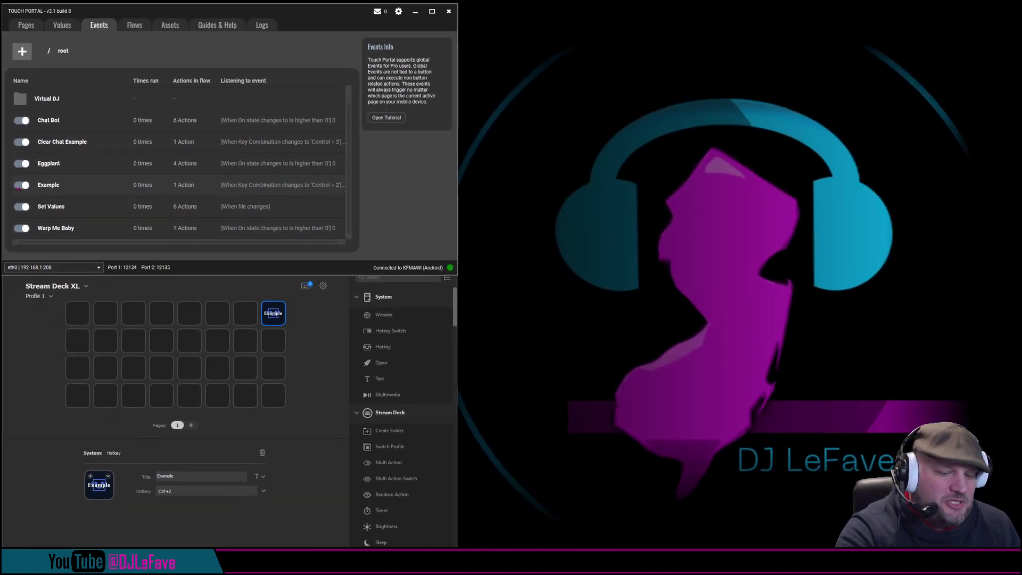
pyautogui.hotkey('ctrl', '2')
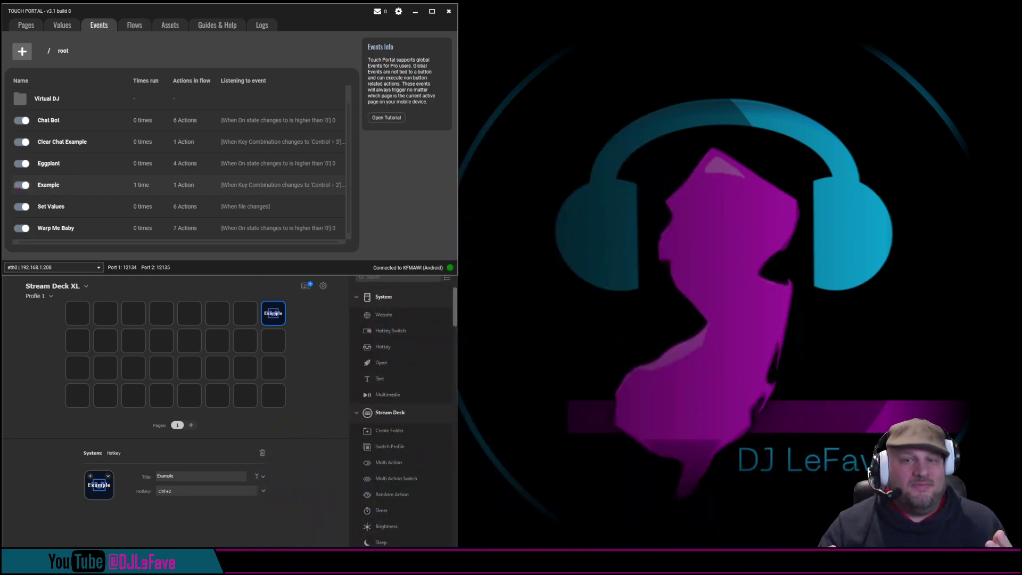
pyautogui.hotkey('ctrl', '2')
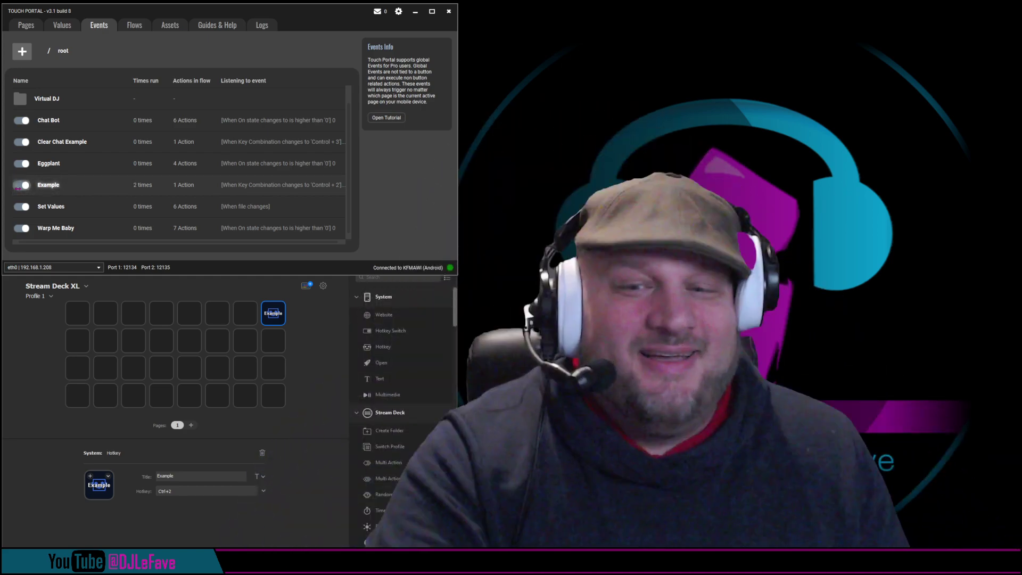
pyautogui.hotkey('ctrl', '2')
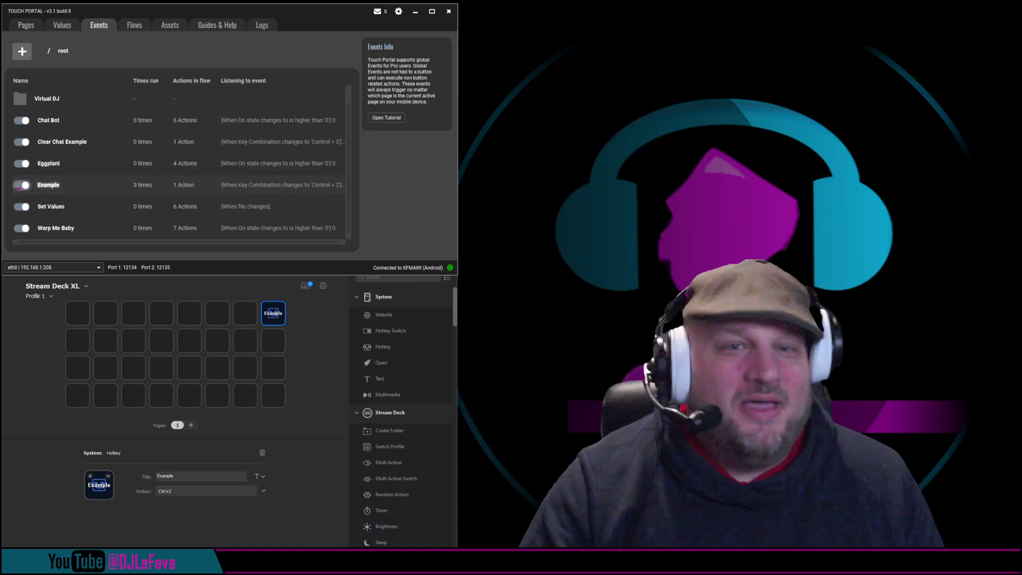